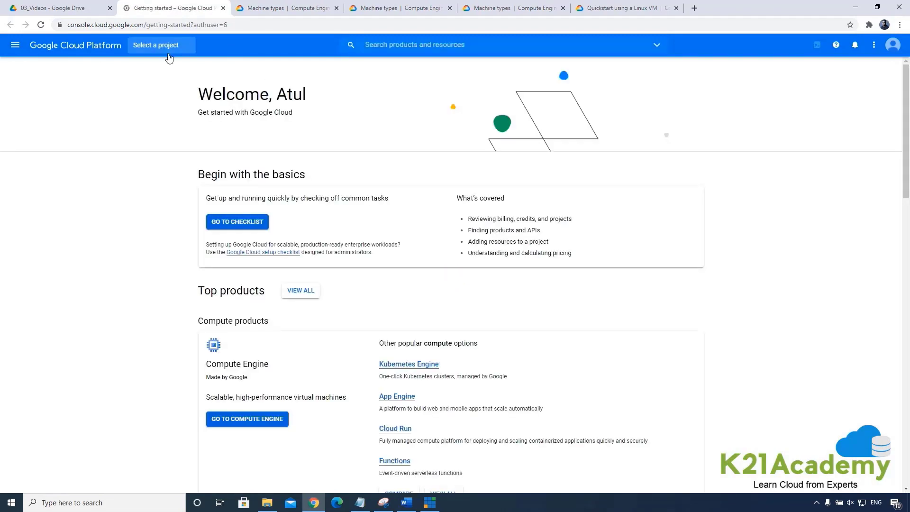
Step: Check for existing projects in the project selector and on the Manage Resources page, and return to the Getting started page
click(186, 46)
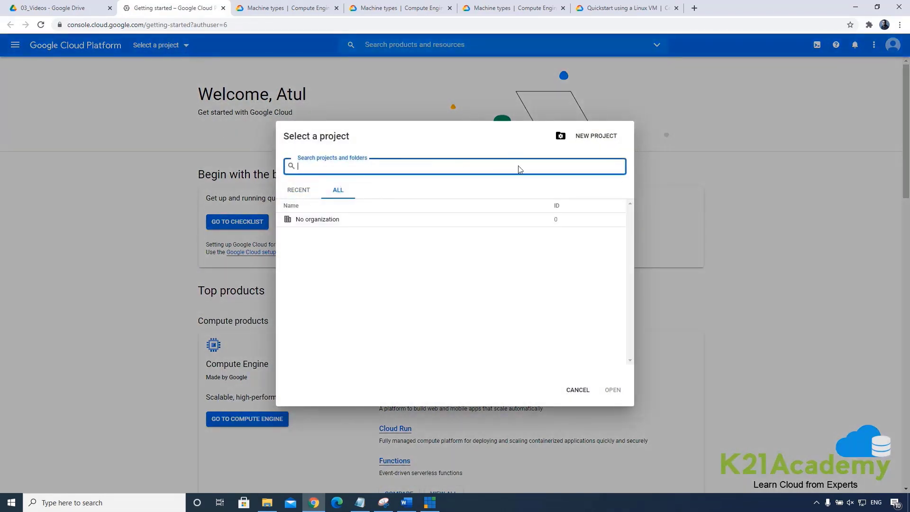
click(572, 392)
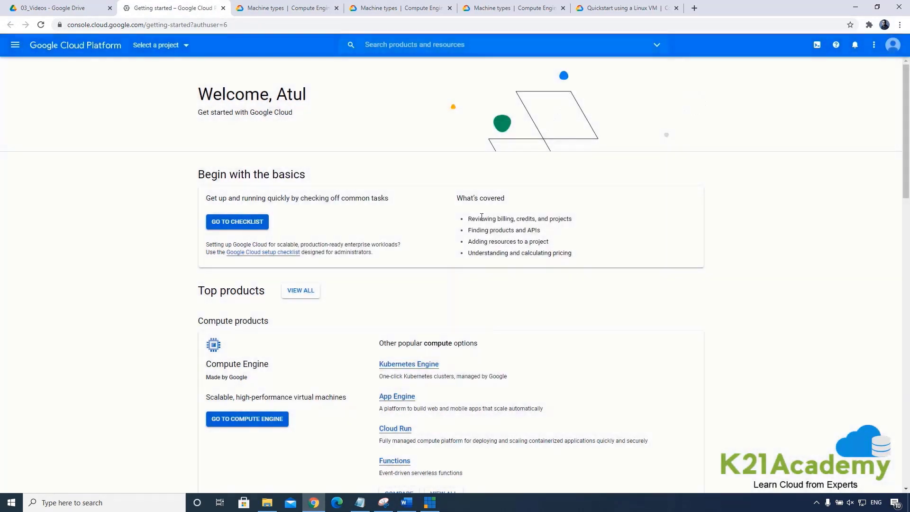
click(400, 47)
text(reso)
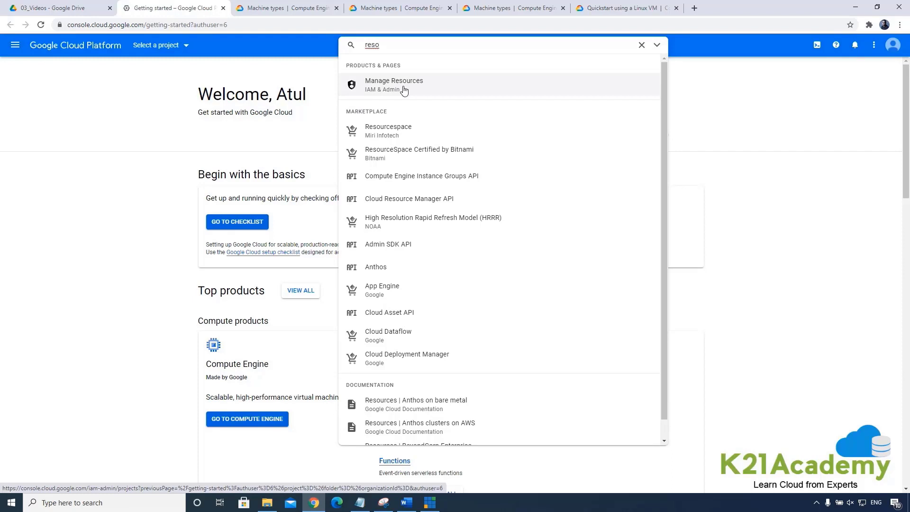
click(404, 90)
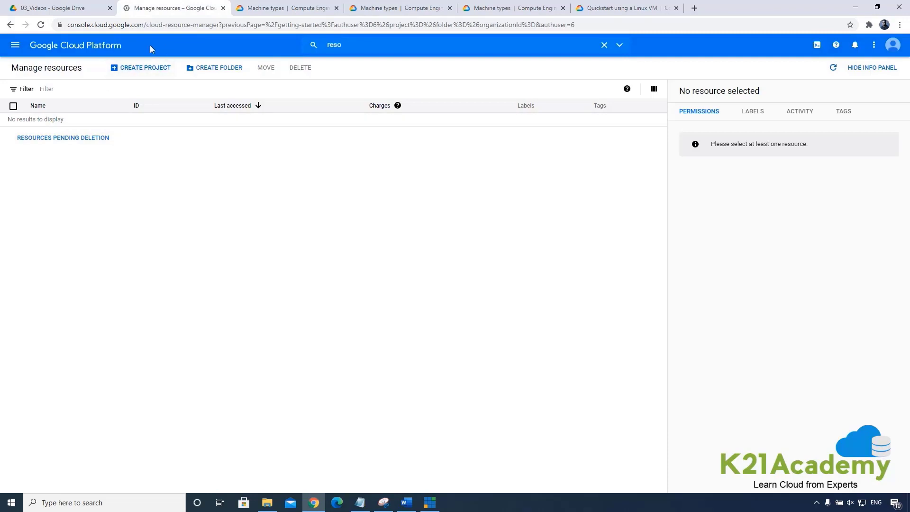
click(10, 25)
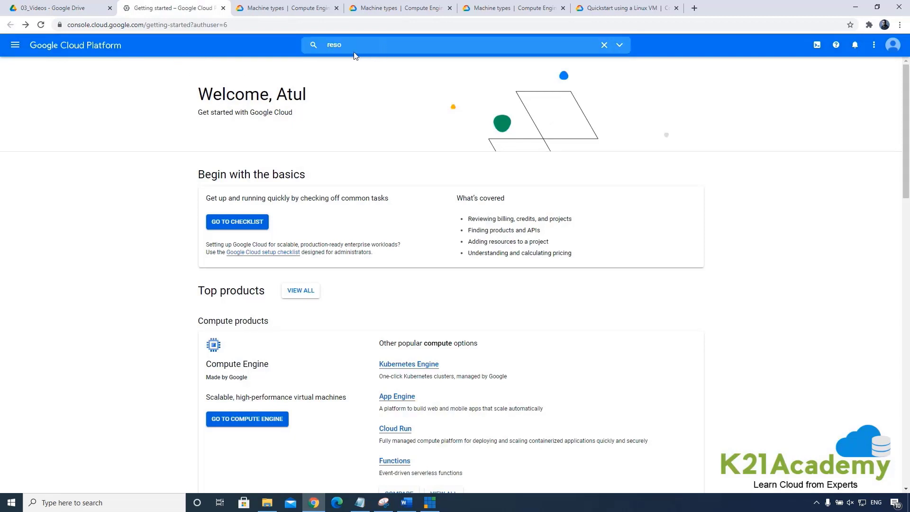
Step: Load the console from its base address console.cloud.google.com, without the page path and account parameter
click(376, 46)
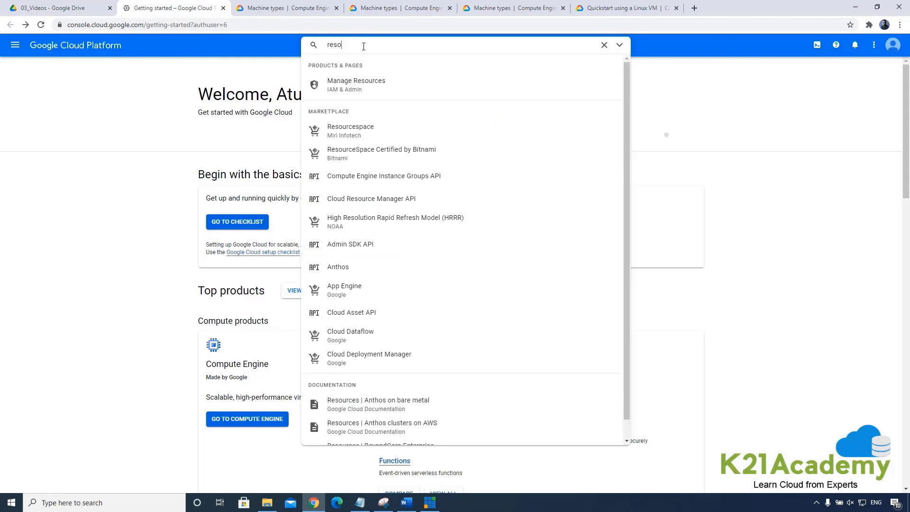
click(182, 25)
drag(168, 26, 316, 27)
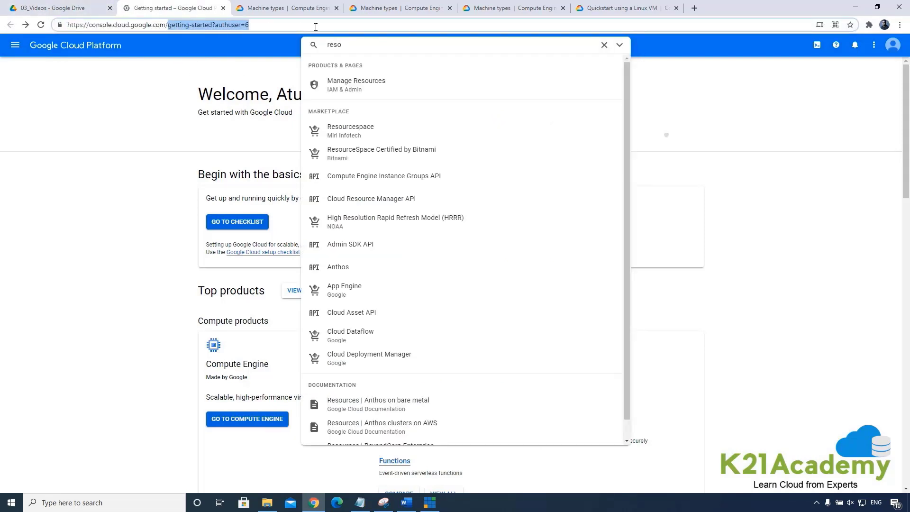
key(BackSpace)
key(Return)
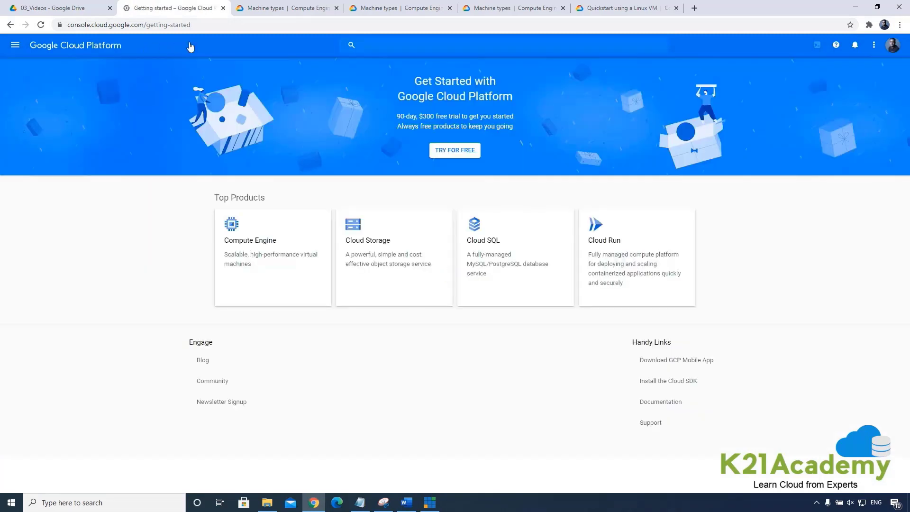
Step: Switch the console to the last Google account in the list of signed-in accounts
click(893, 69)
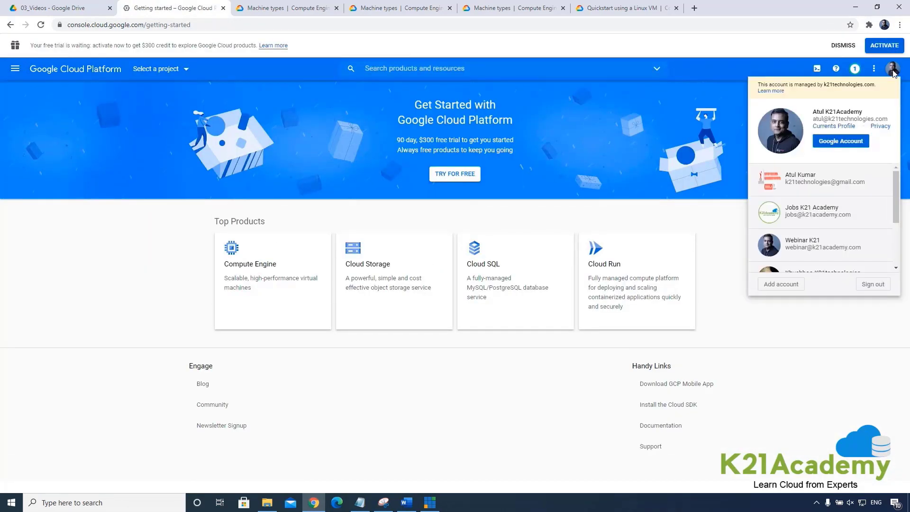
drag(896, 189, 896, 258)
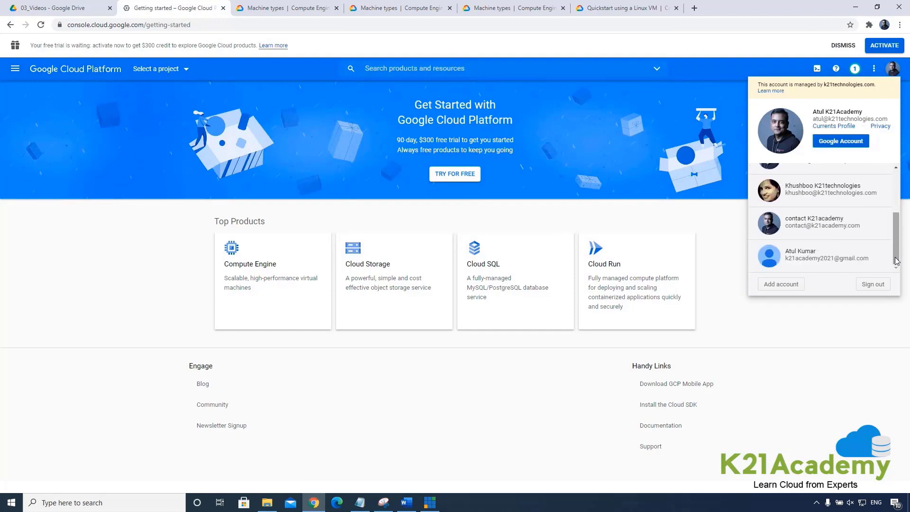
click(842, 262)
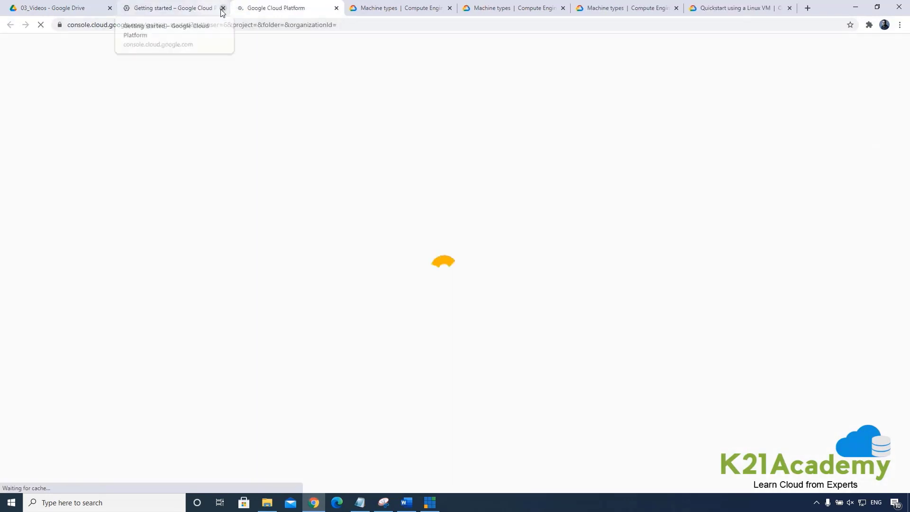
Step: Switch to the Word lab guide and examine its Select Project and Enable API sections
click(406, 503)
scroll(388, 356, down, 6)
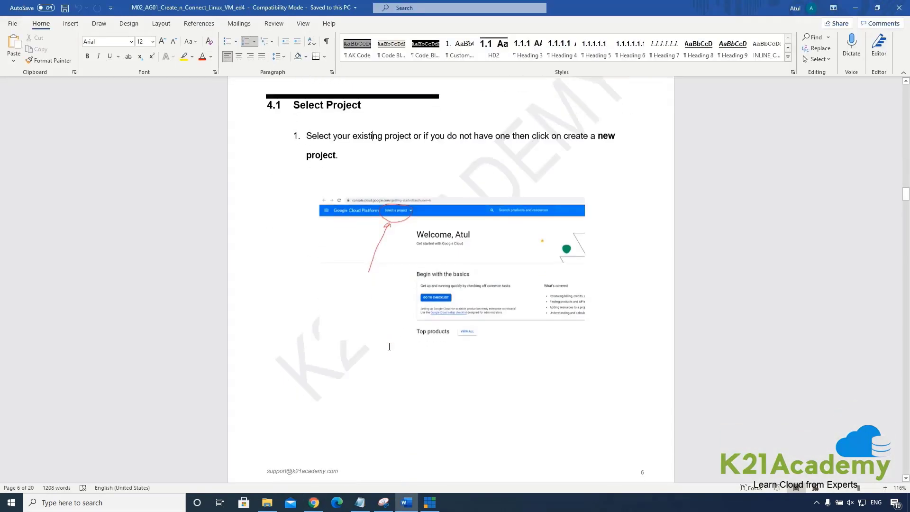
scroll(388, 356, down, 7)
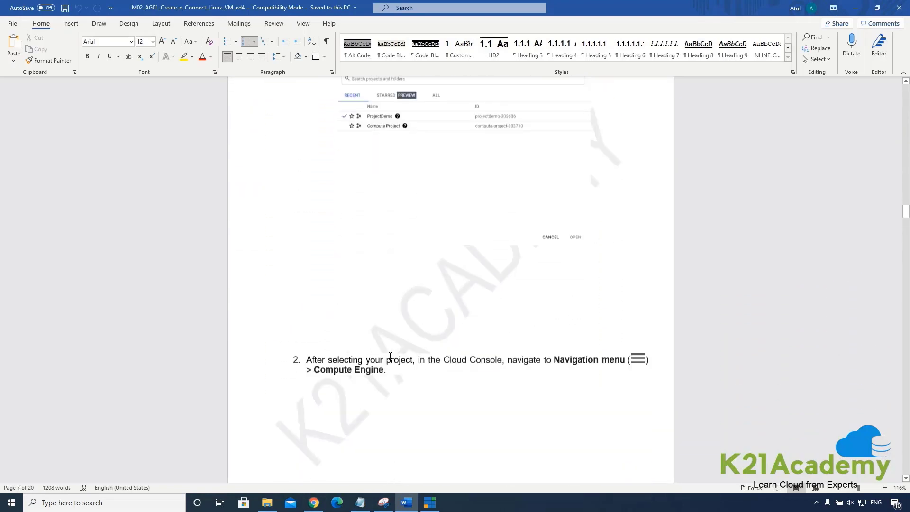
scroll(572, 278, down, 3)
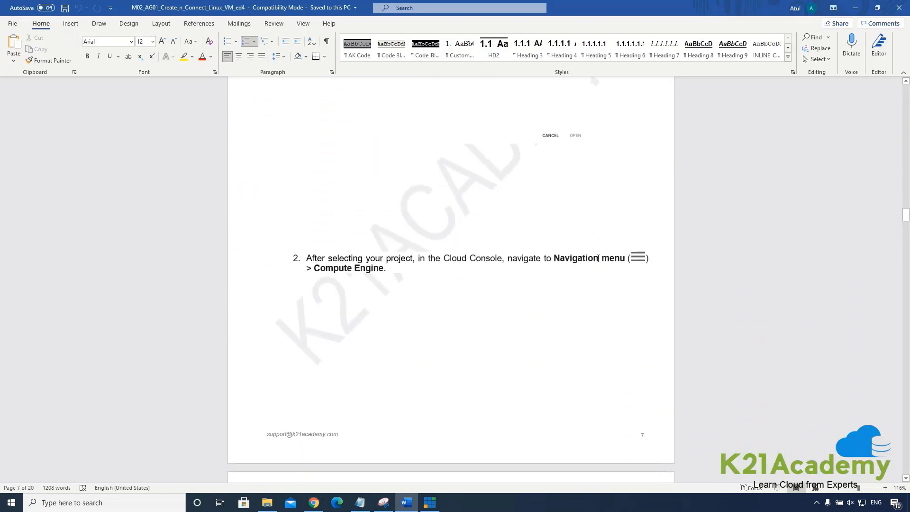
scroll(388, 264, down, 12)
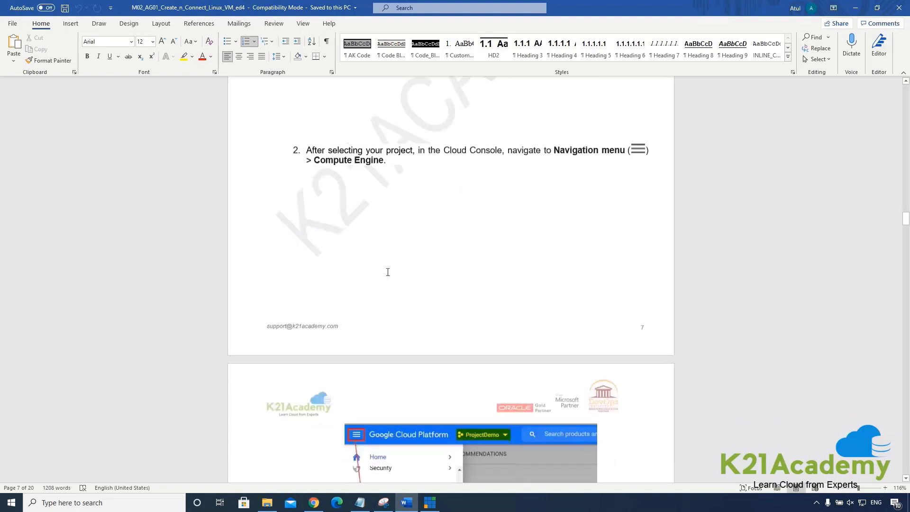
scroll(366, 225, up, 7)
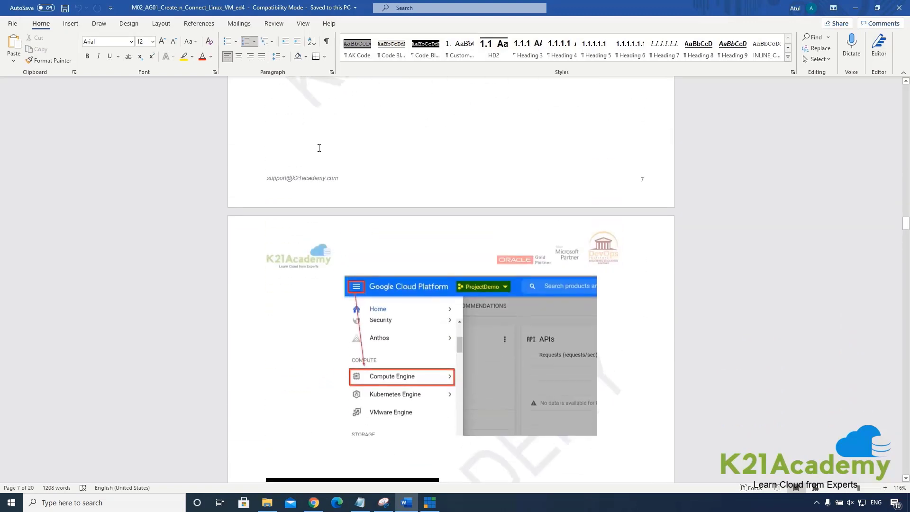
scroll(361, 227, down, 6)
scroll(384, 285, down, 1)
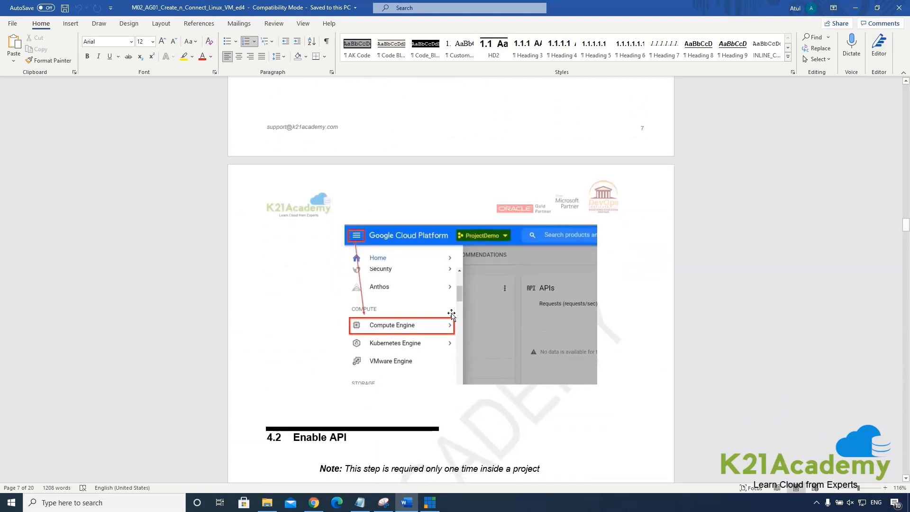
scroll(427, 311, down, 8)
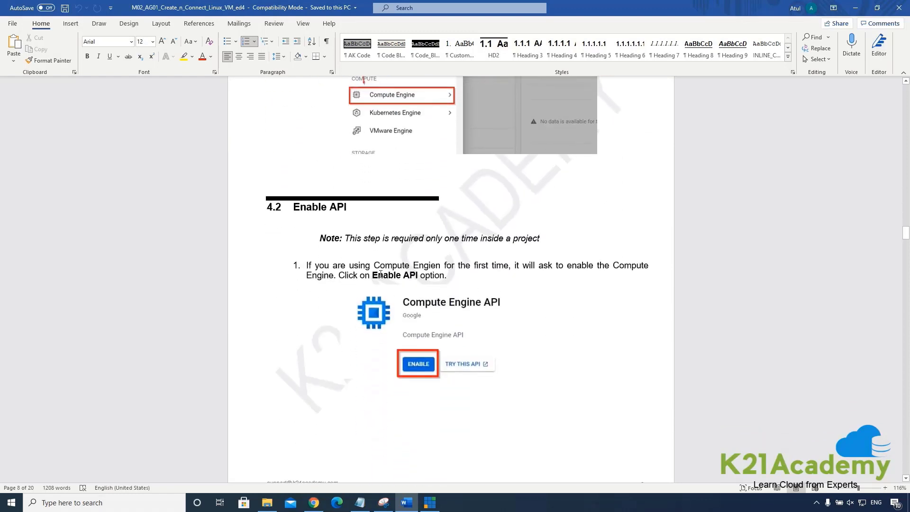
scroll(391, 234, up, 4)
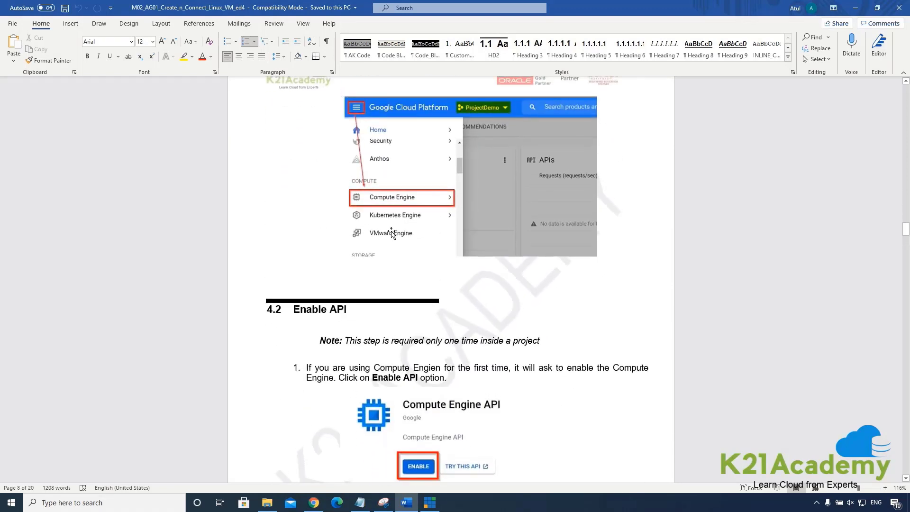
scroll(403, 261, down, 4)
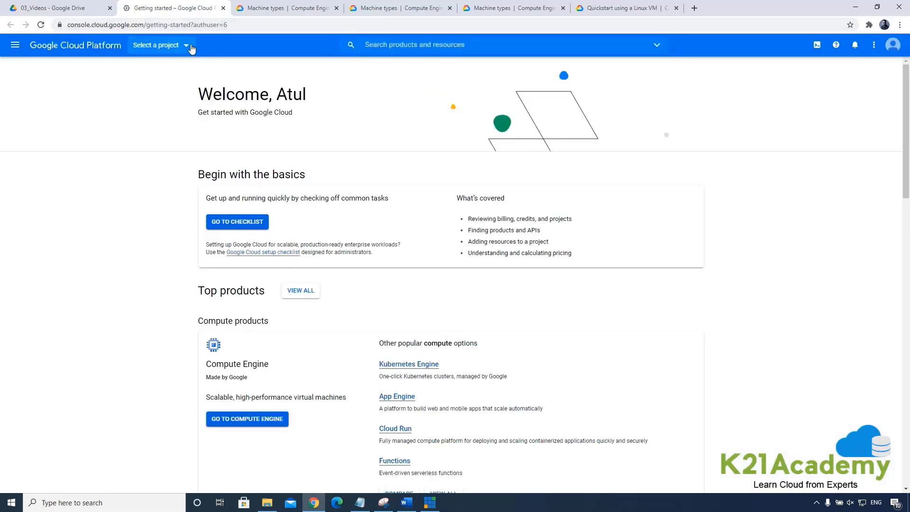
Step: Open the console's project selector, and examine the Create Linux VM Instance section of the Word lab guide
click(189, 46)
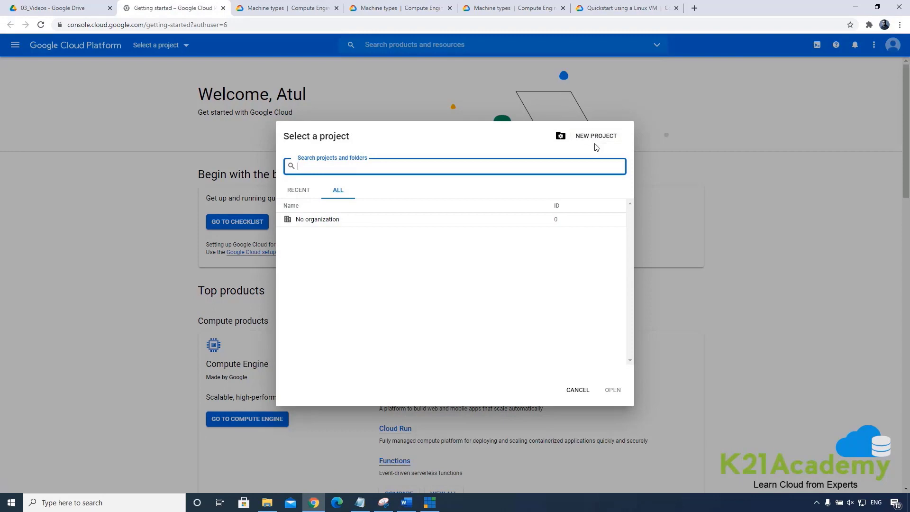
key(alt+Tab)
scroll(579, 211, down, 3)
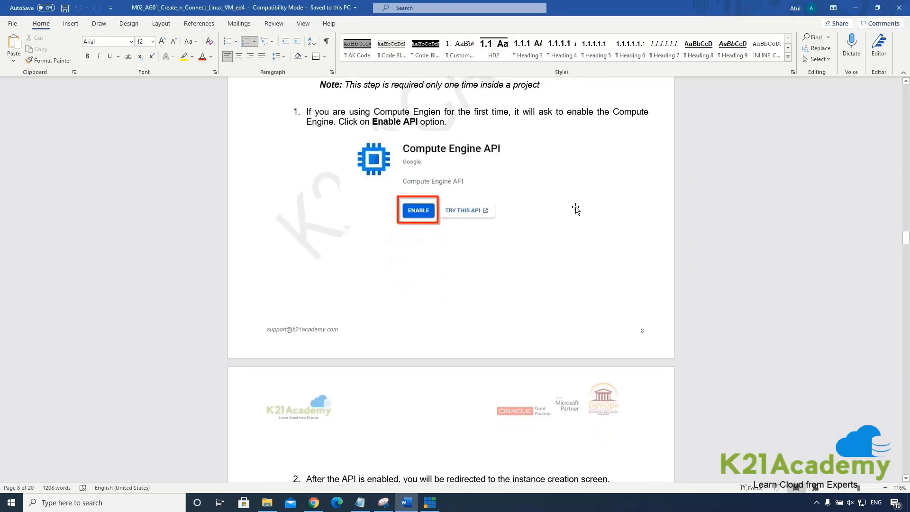
scroll(578, 209, down, 6)
scroll(574, 208, down, 5)
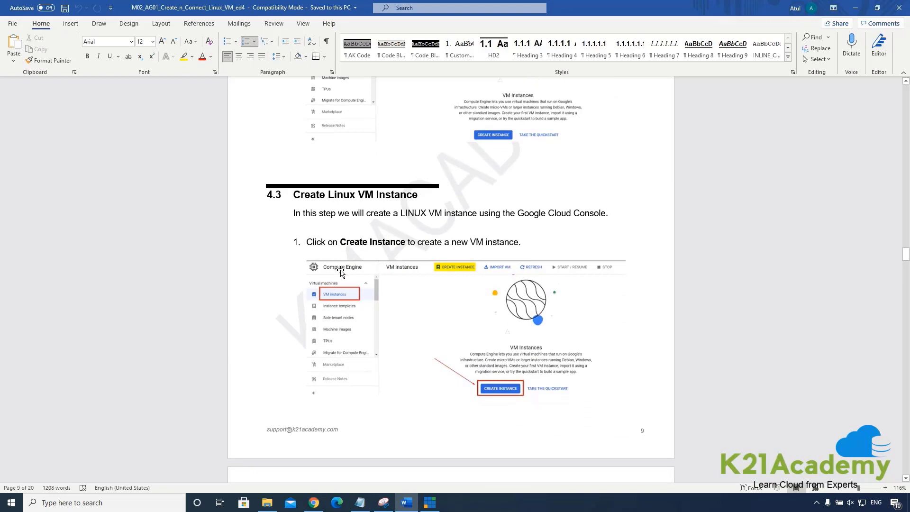
scroll(375, 244, down, 6)
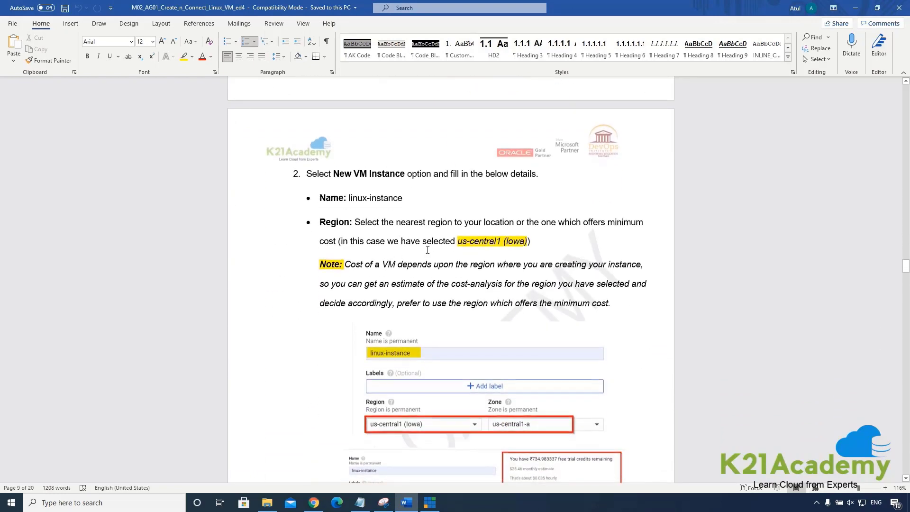
scroll(536, 287, up, 5)
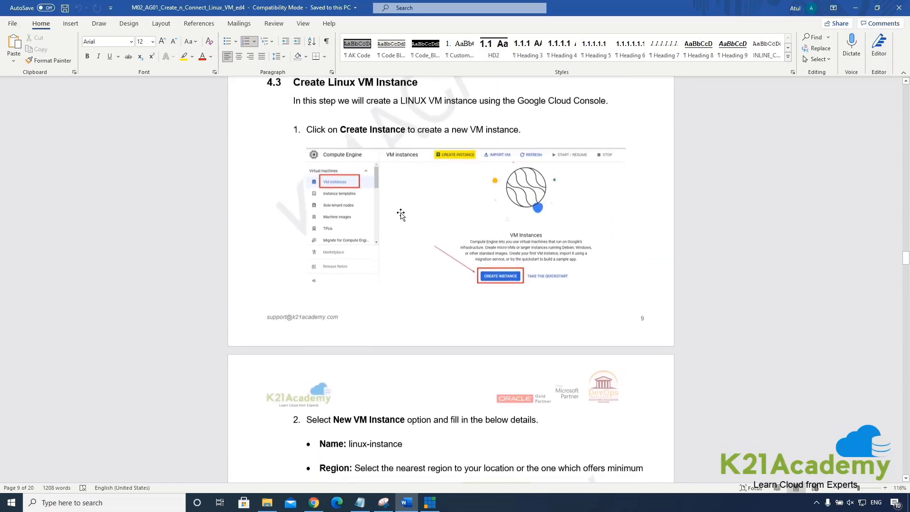
scroll(507, 287, down, 10)
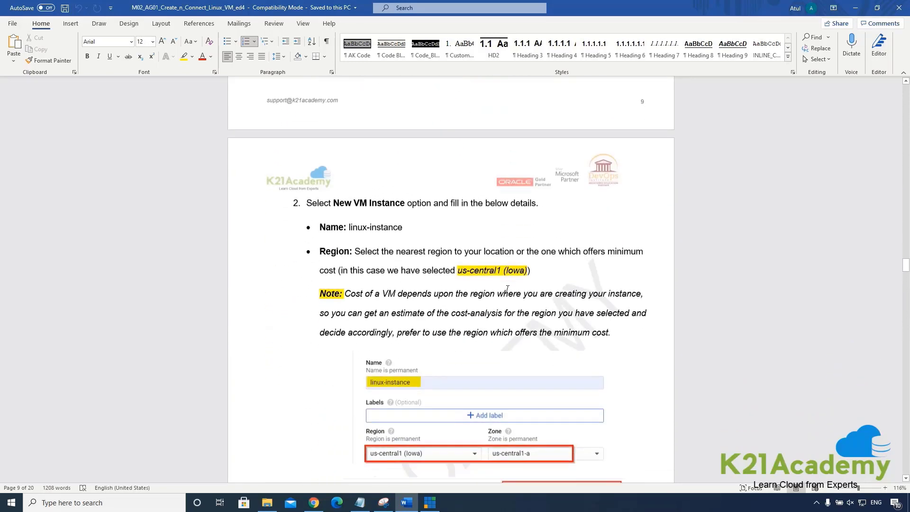
scroll(507, 294, down, 4)
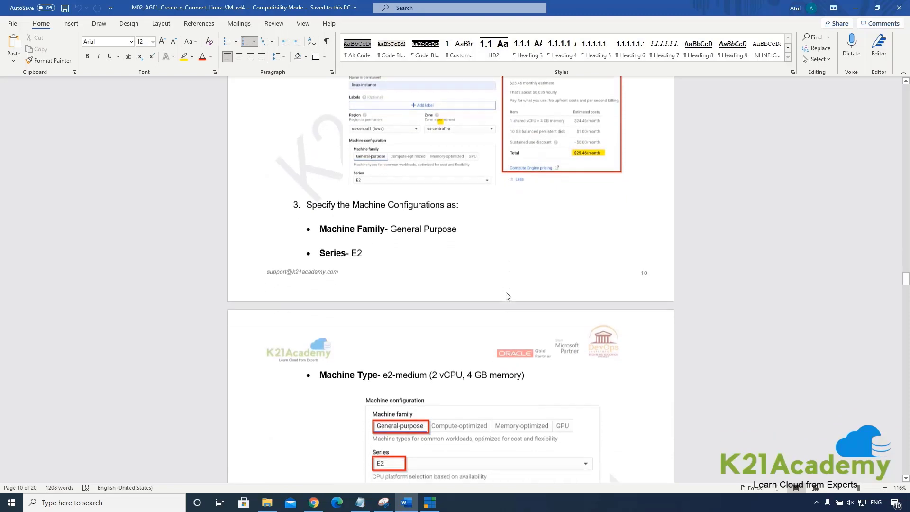
scroll(546, 235, down, 5)
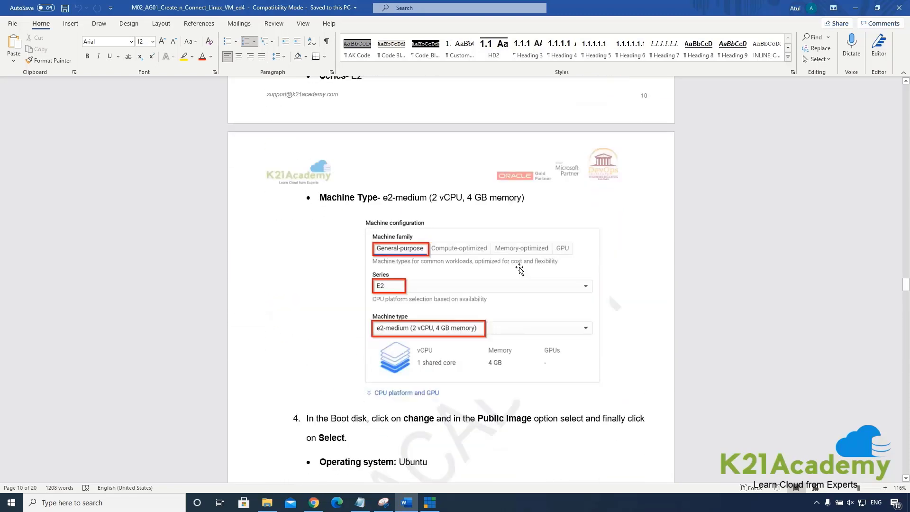
scroll(520, 269, down, 4)
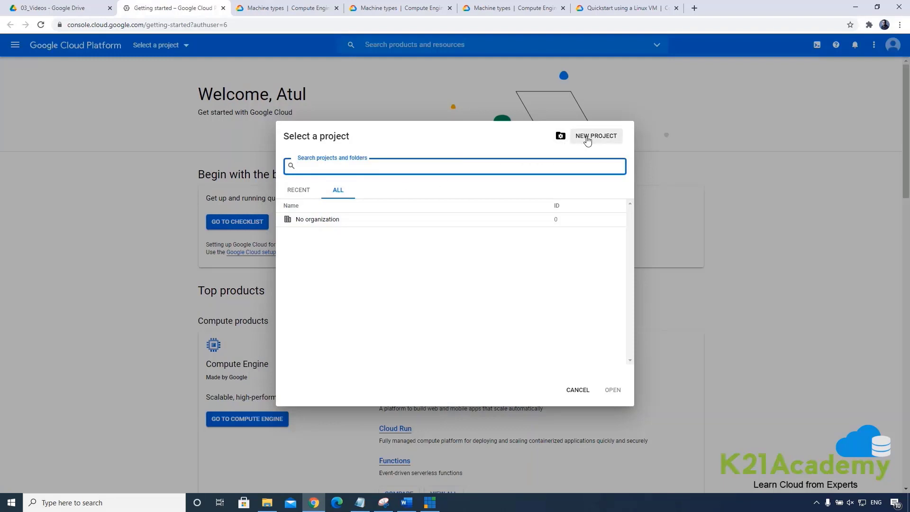
Step: Create a new project named K21AcademyProject01 with no organization in the Google Cloud console and dismiss the notifications
click(587, 138)
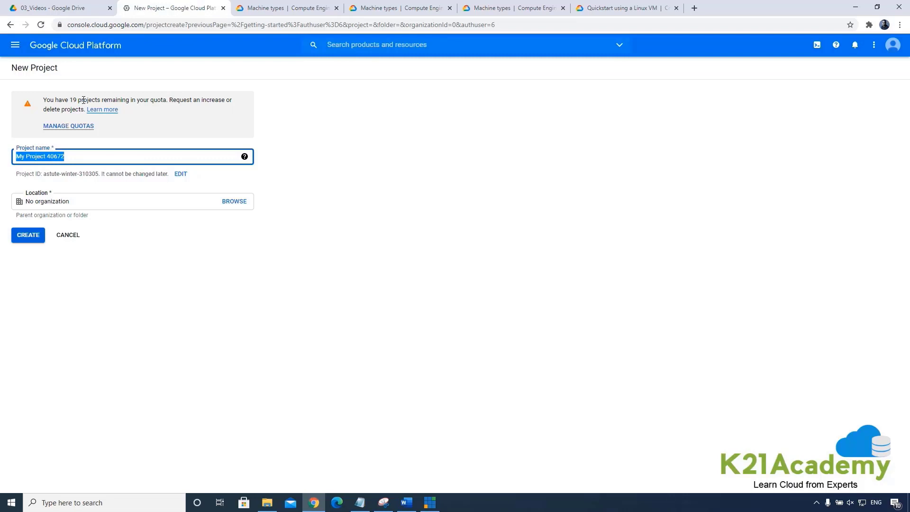
text(K21Academy)
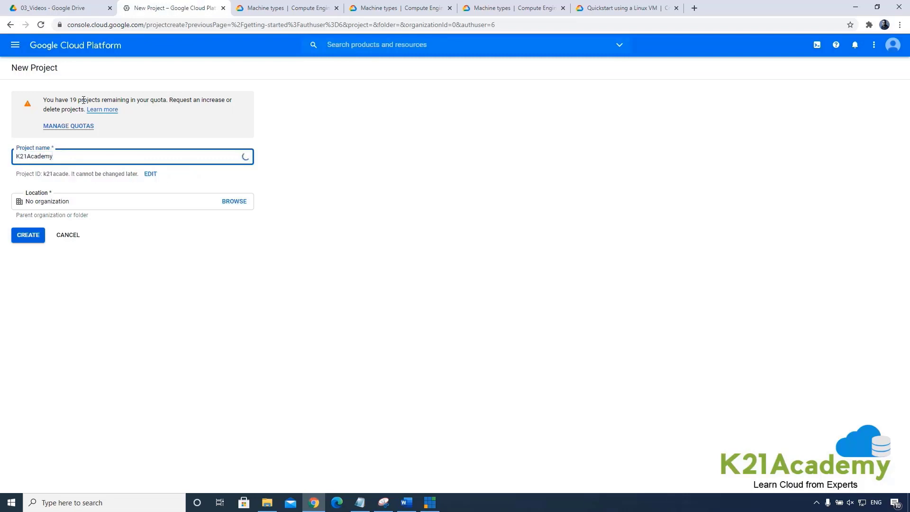
text(Pr)
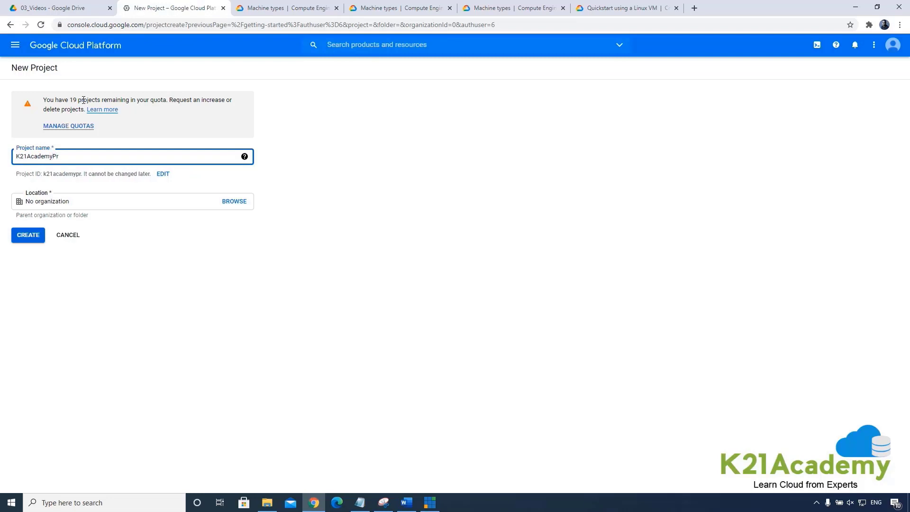
text(roject)
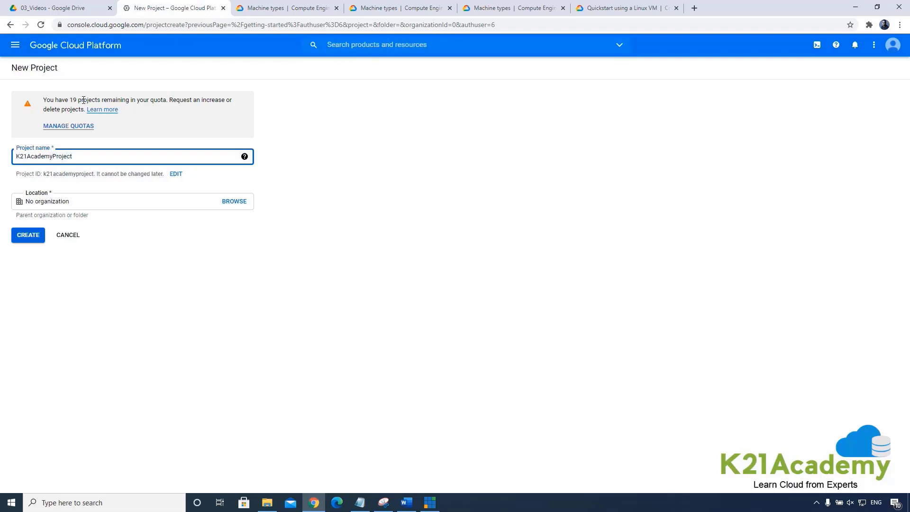
text(01)
click(29, 236)
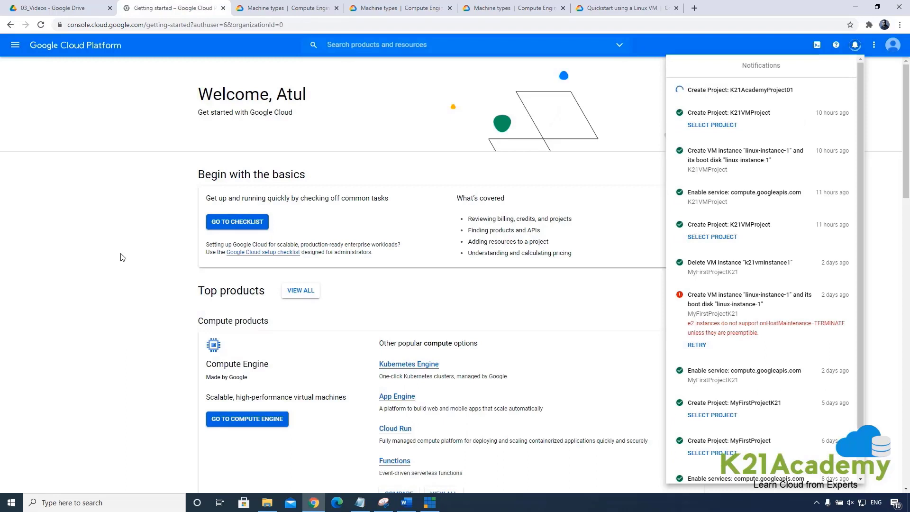
click(348, 45)
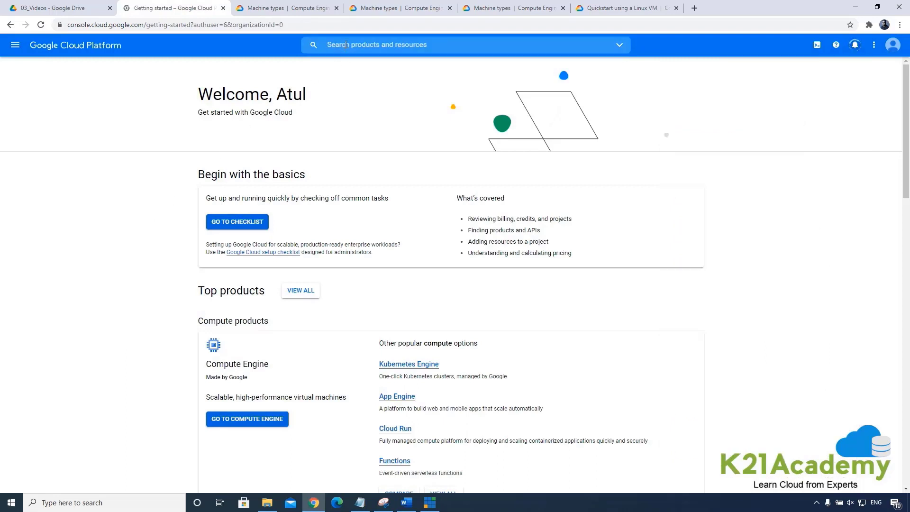
Step: Open the Manage resources page, check the project creation notifications, expand No organization and refresh the list to view K21AcademyProject01
click(349, 64)
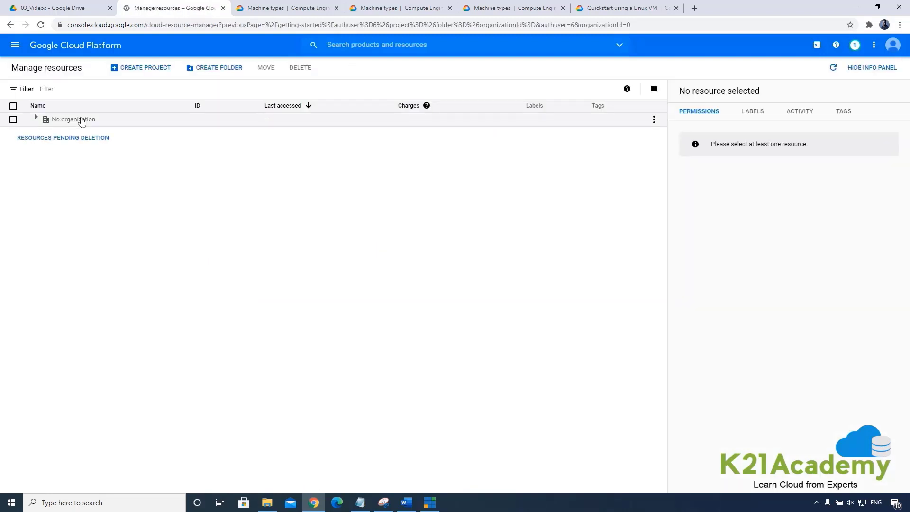
click(855, 46)
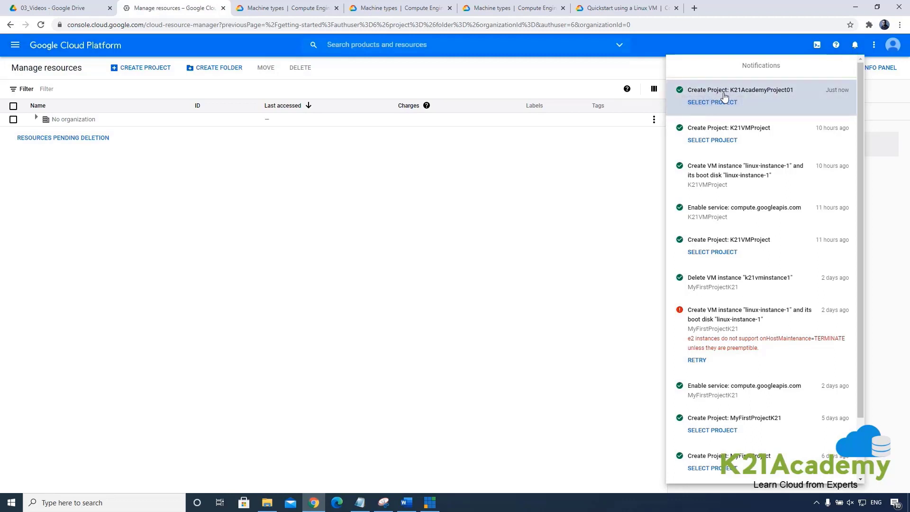
click(206, 179)
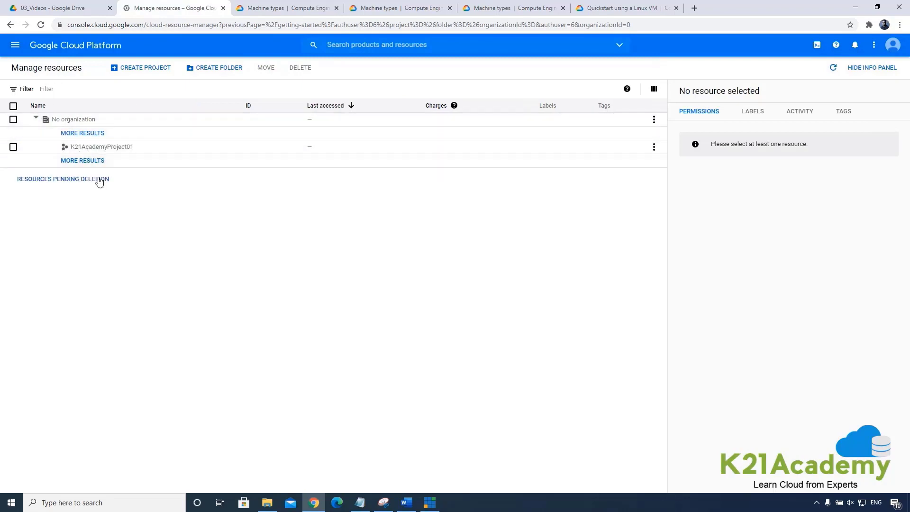
click(100, 150)
click(100, 151)
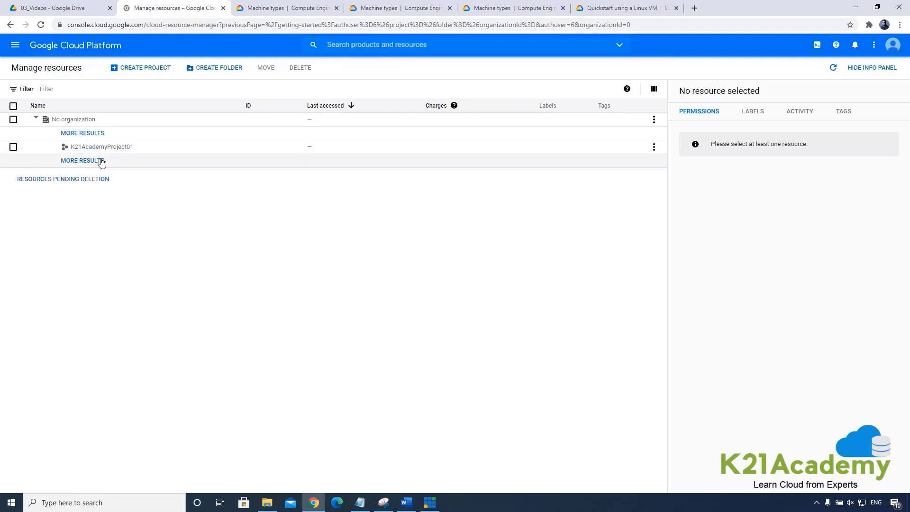
click(833, 69)
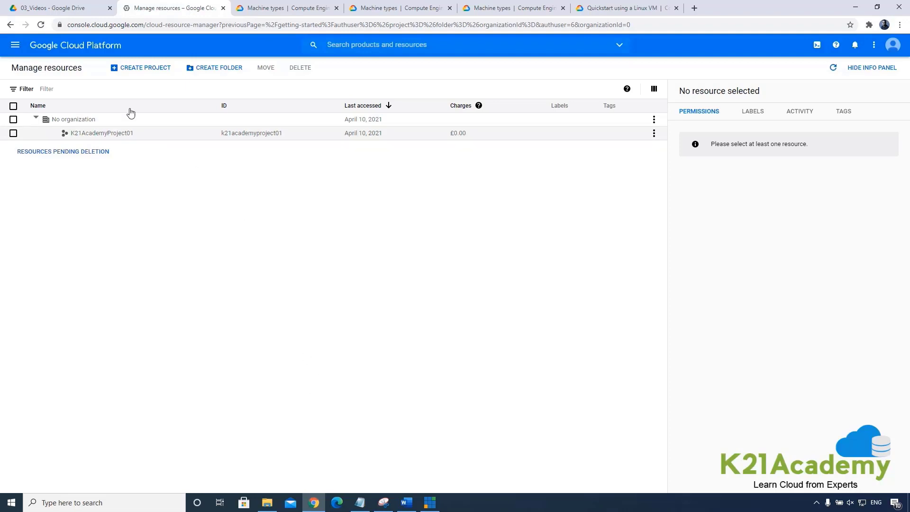
Step: Open the VM instances page of Compute Engine
click(19, 48)
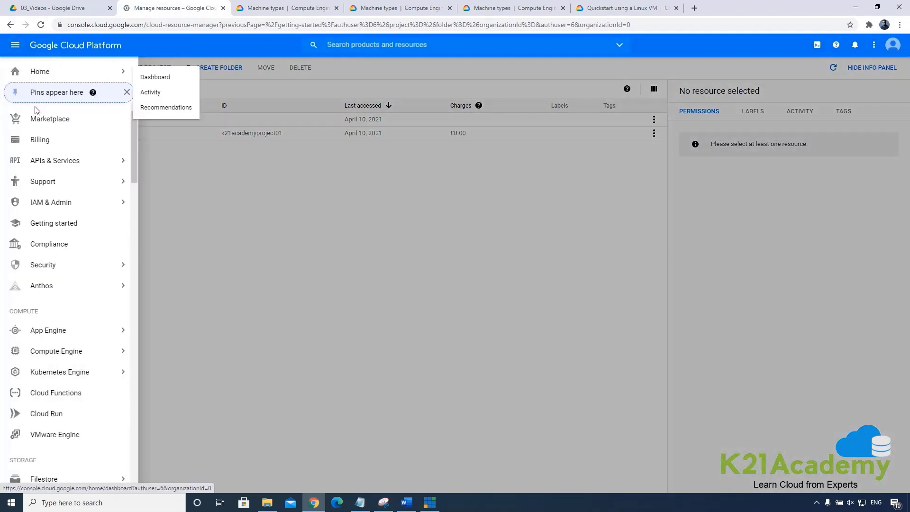
scroll(74, 259, down, 3)
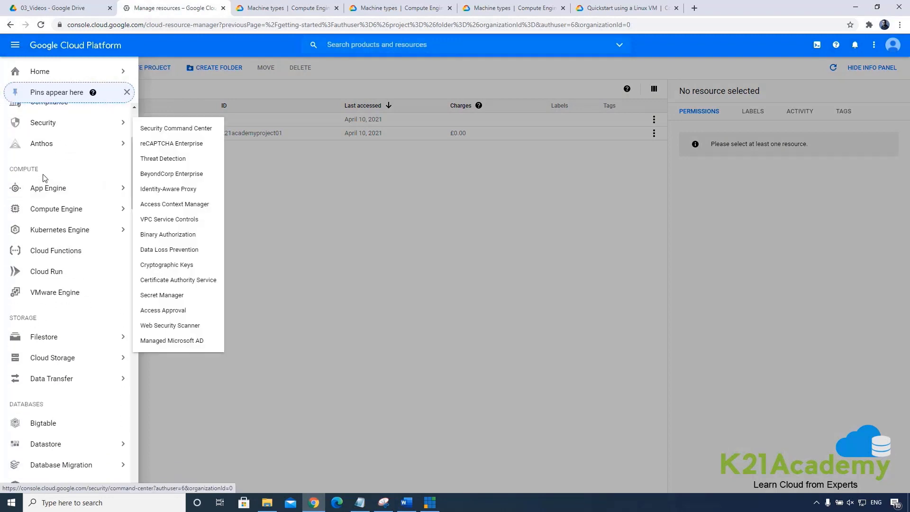
mouse_move(61, 182)
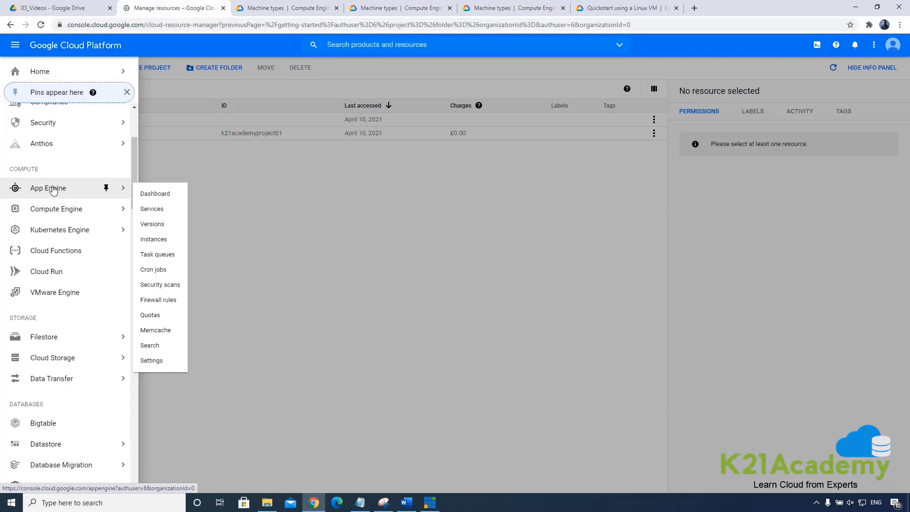
mouse_move(48, 216)
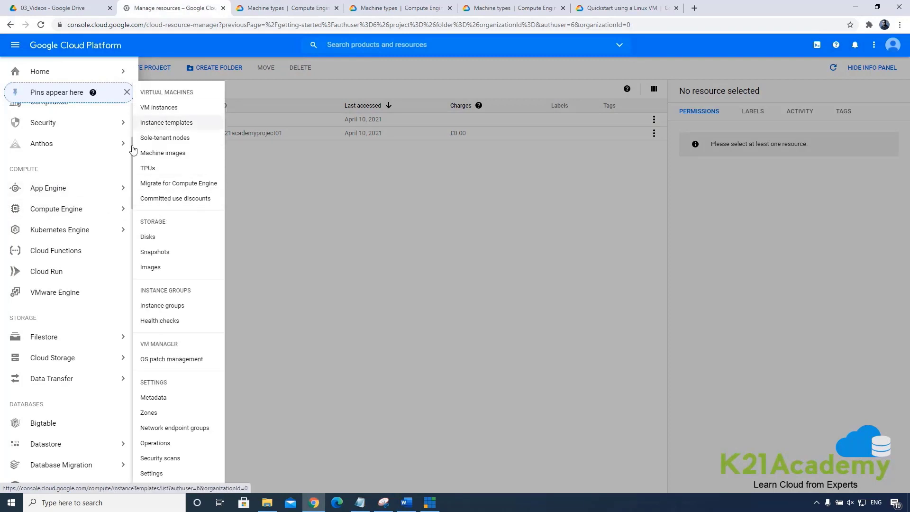
mouse_move(53, 236)
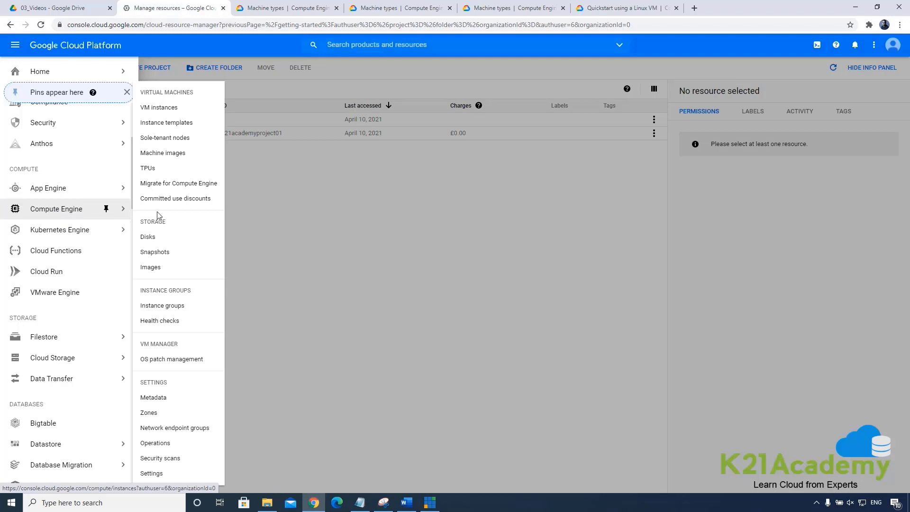
click(162, 111)
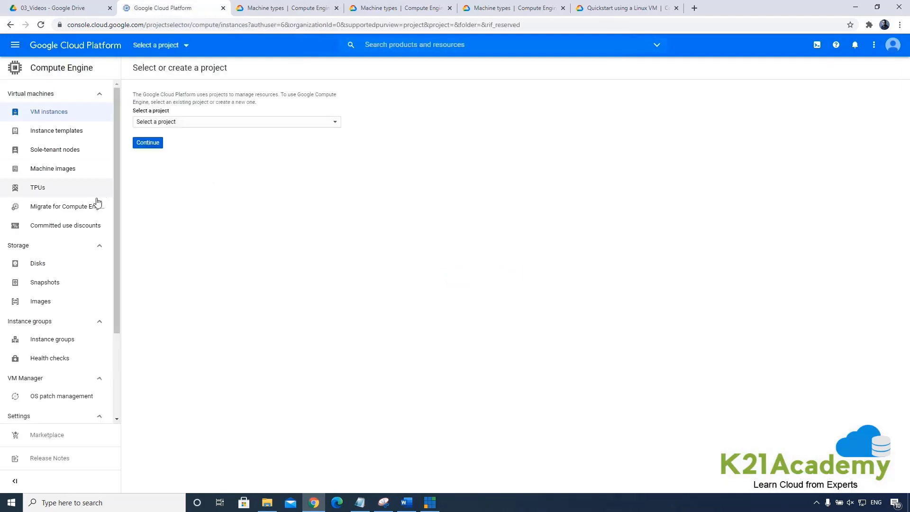
mouse_move(114, 172)
mouse_down()
mouse_move(115, 254)
mouse_move(121, 163)
mouse_up()
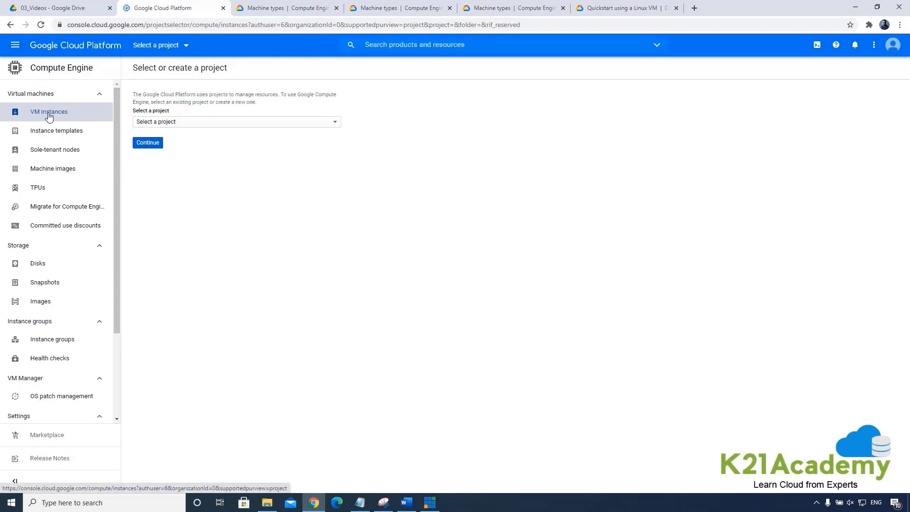
Step: Select K21AcademyProject01 as the project for Compute Engine and enable the Compute Engine API for it
click(182, 46)
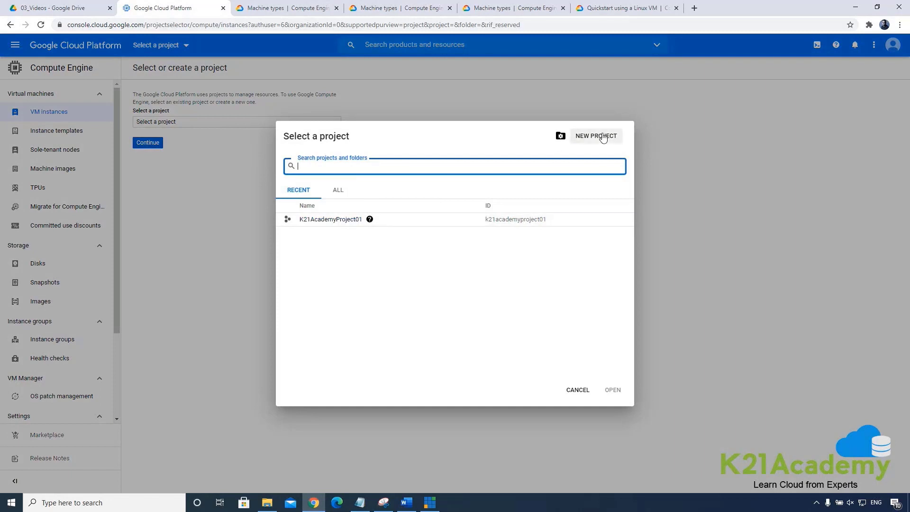
click(577, 392)
click(332, 122)
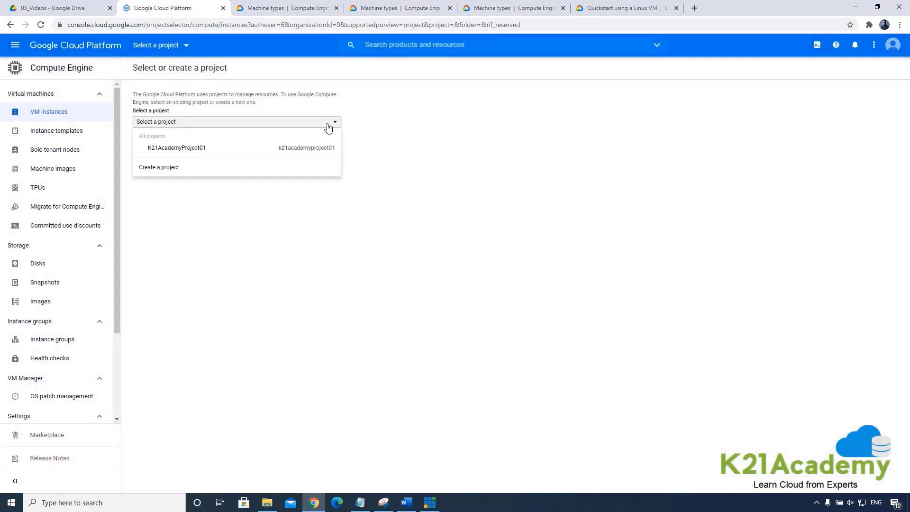
click(191, 150)
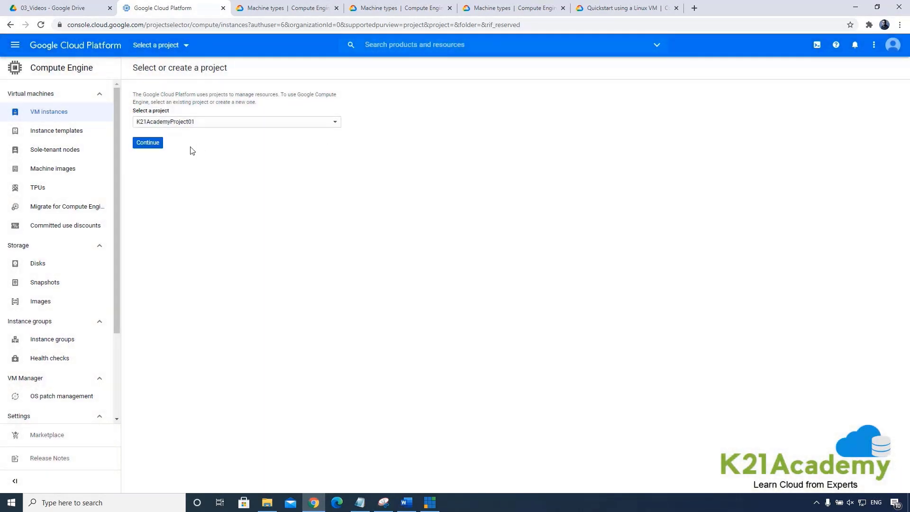
click(148, 144)
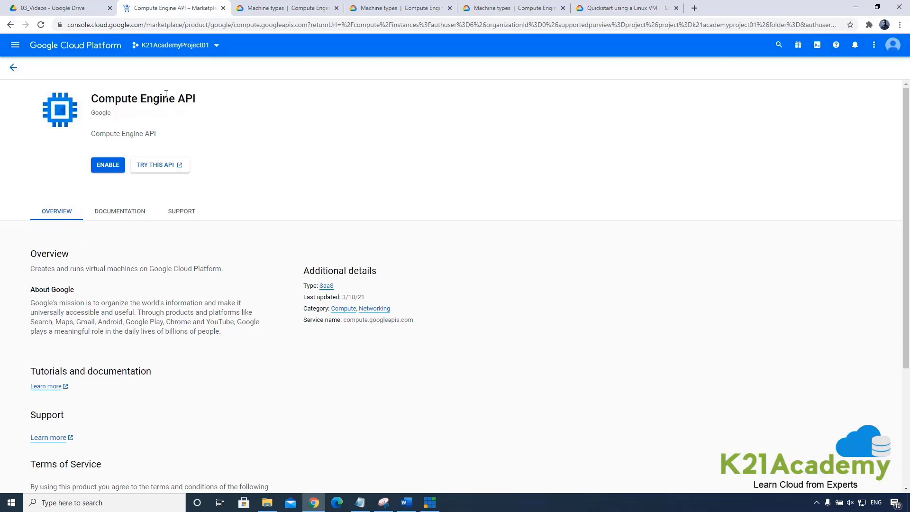
click(111, 166)
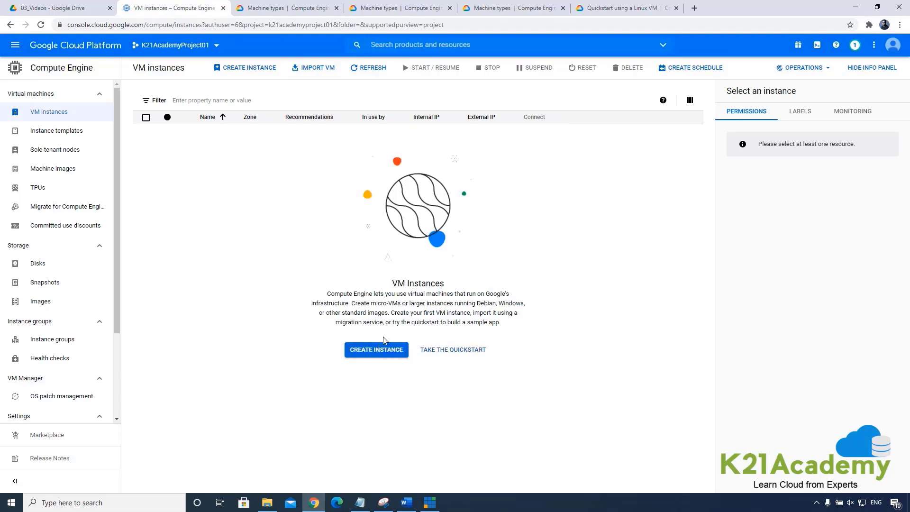
Step: Start creating a new VM instance and name it k21-instance-1
click(380, 353)
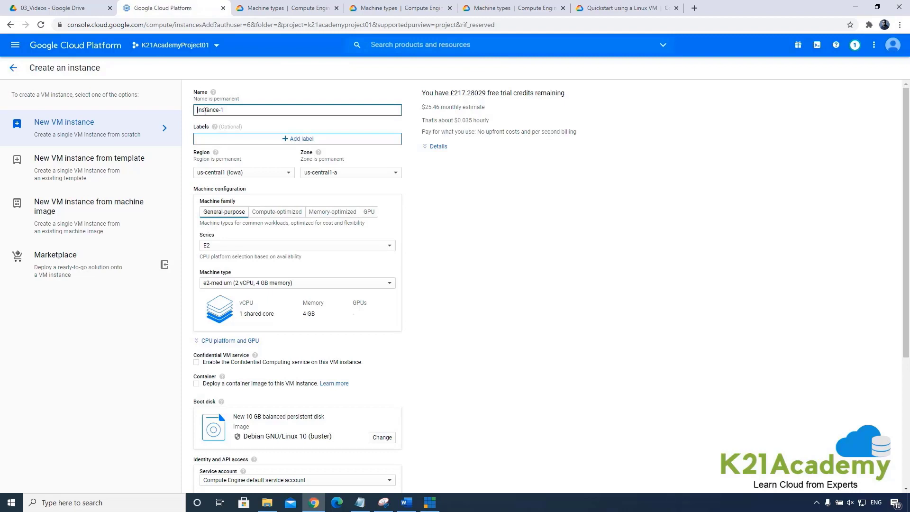
text(k21-)
mouse_move(214, 128)
Step: Examine the available regions and zones for the instance, keeping us-central1 (Iowa) and us-central1-a
click(284, 174)
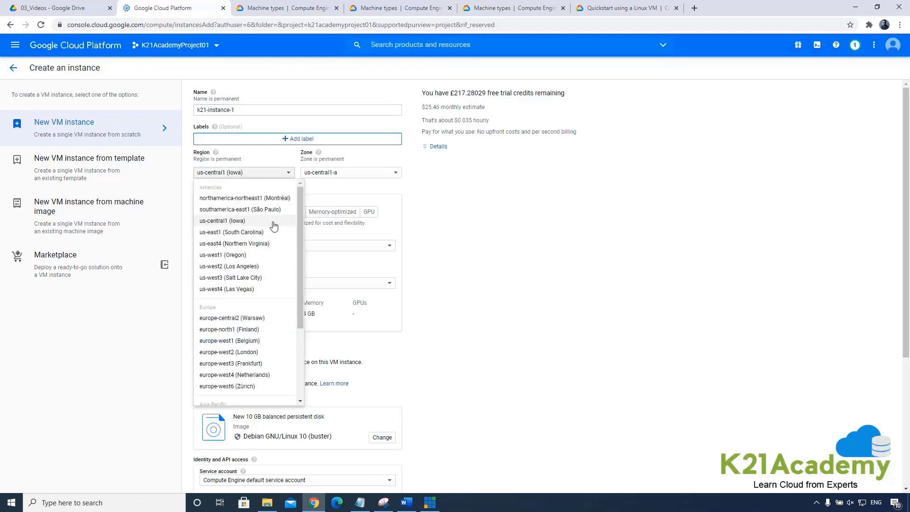
drag(300, 258, 296, 344)
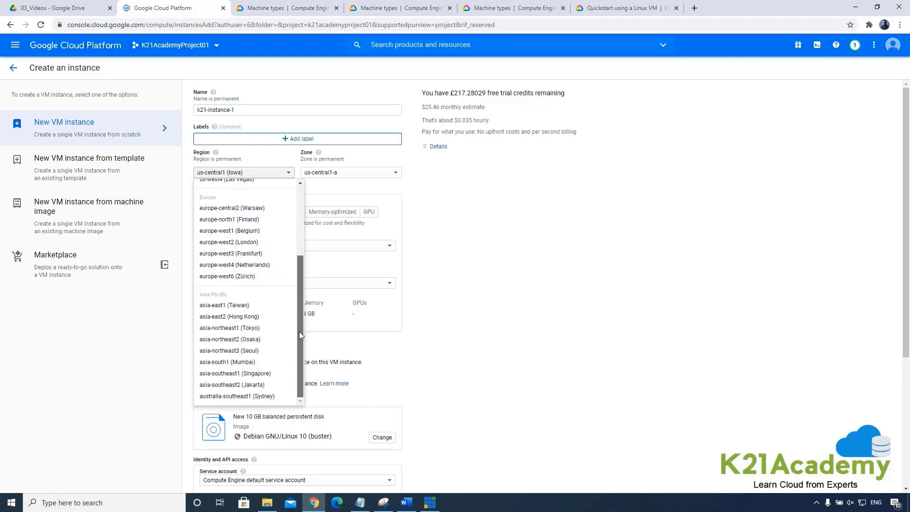
scroll(270, 289, up, 3)
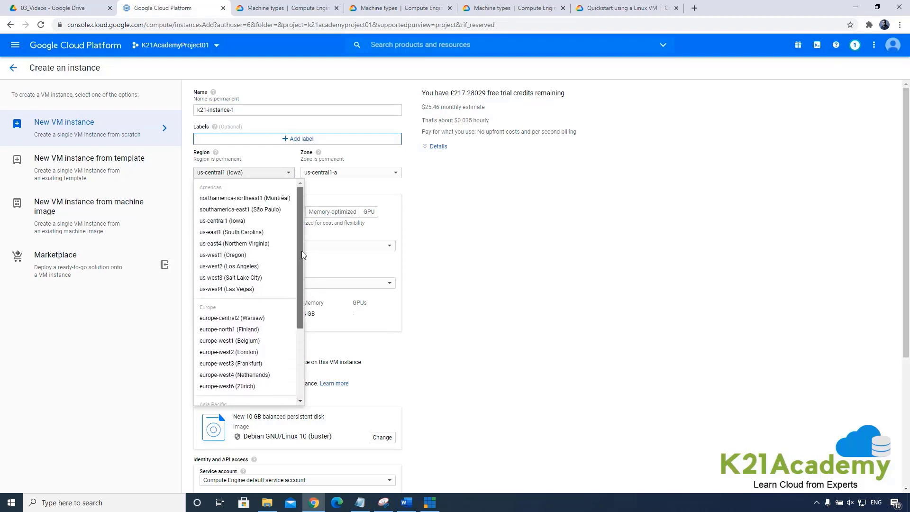
mouse_move(302, 252)
mouse_down()
mouse_move(302, 339)
mouse_move(315, 250)
mouse_up()
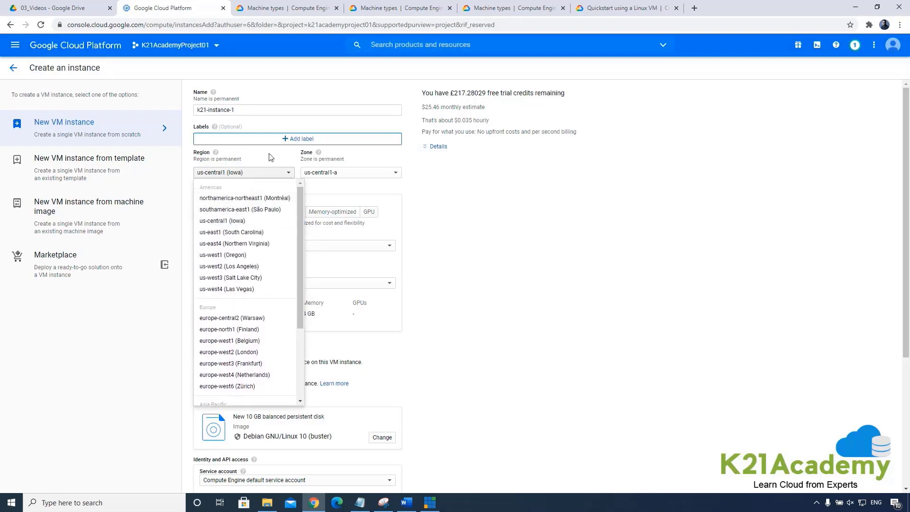
click(252, 158)
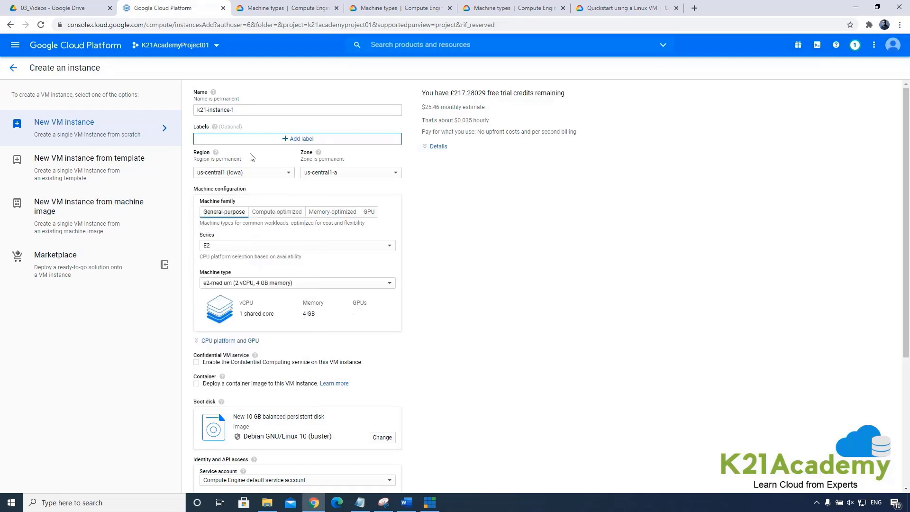
click(338, 175)
click(340, 176)
Step: Examine the machine types of the Compute-optimized and Memory-optimized families, and return the machine family to General-purpose
click(272, 216)
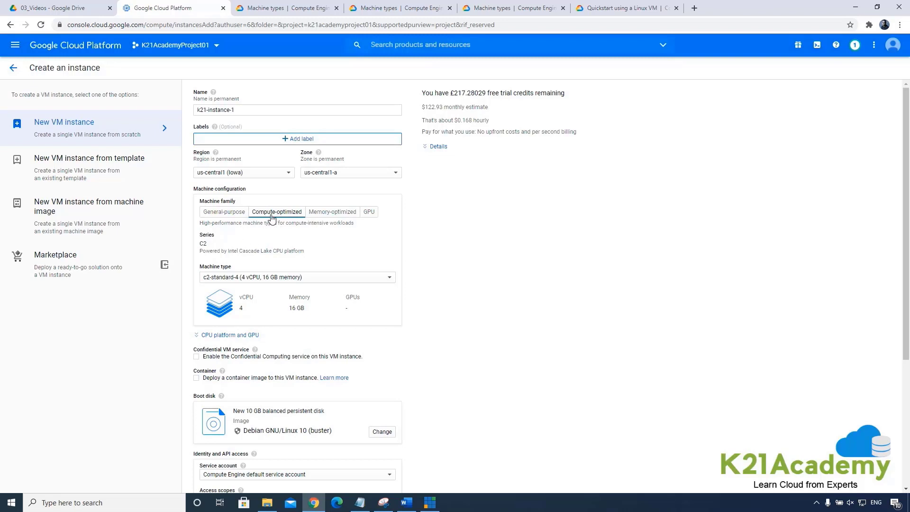
click(275, 282)
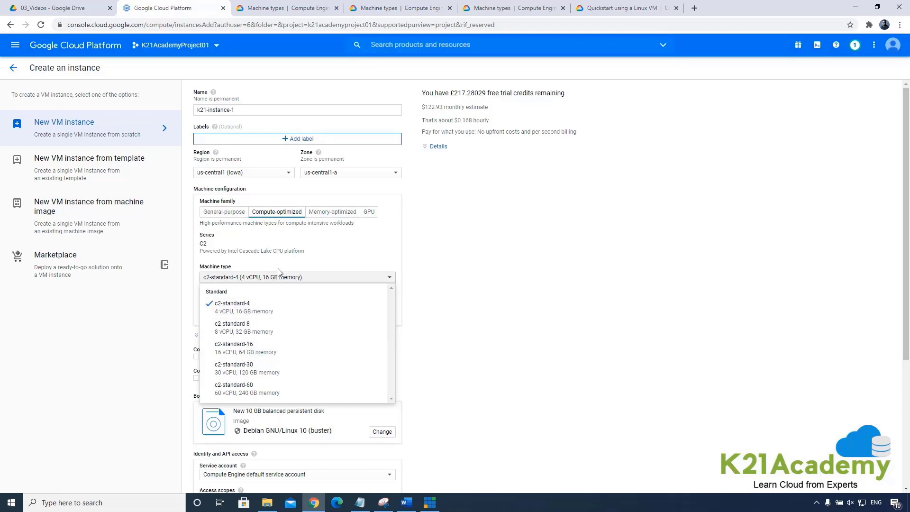
click(315, 259)
click(332, 212)
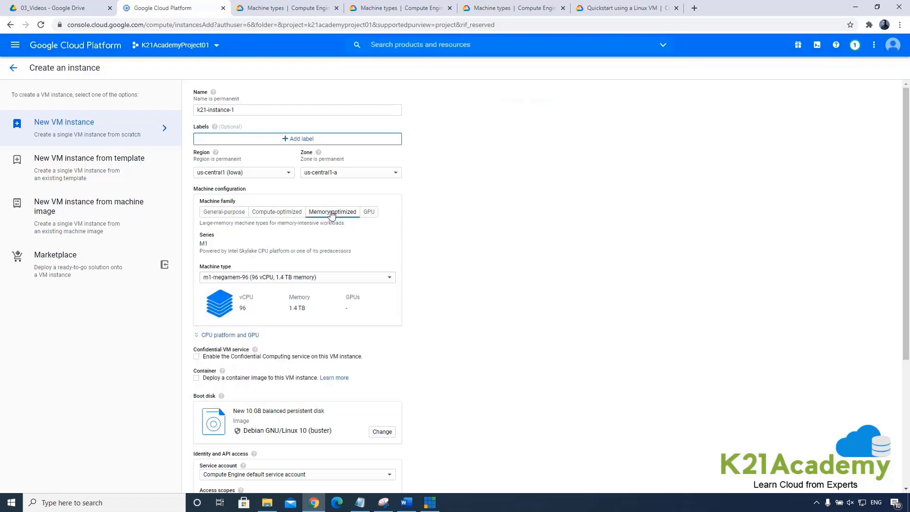
click(227, 282)
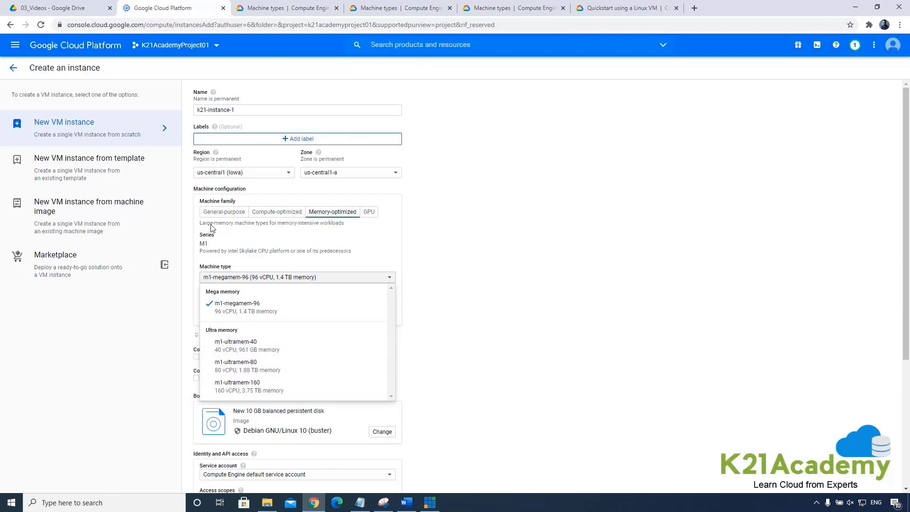
click(223, 212)
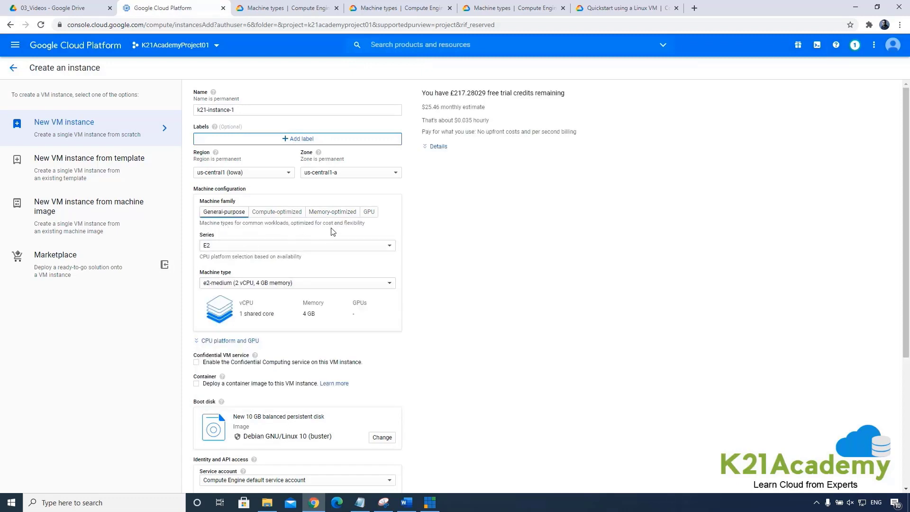
Step: Switch the machine family to GPU and examine the machine types offered in the A2 series
click(368, 213)
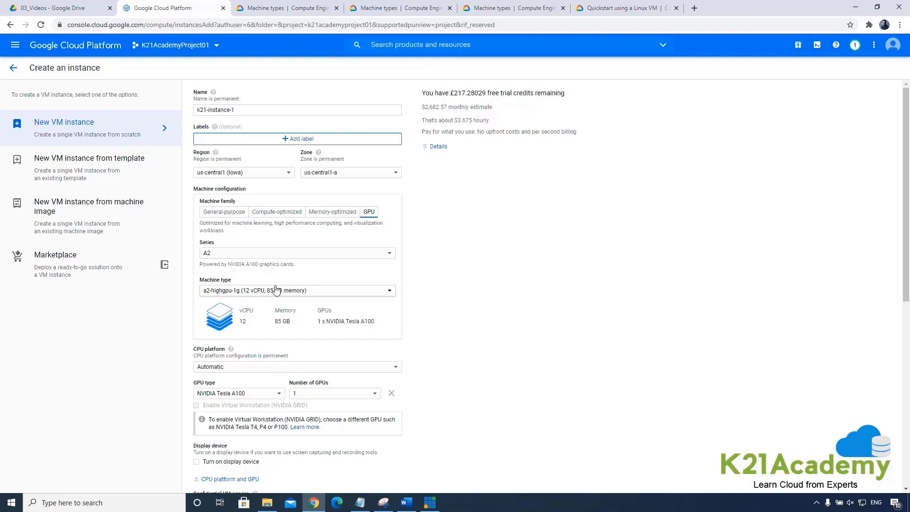
click(254, 292)
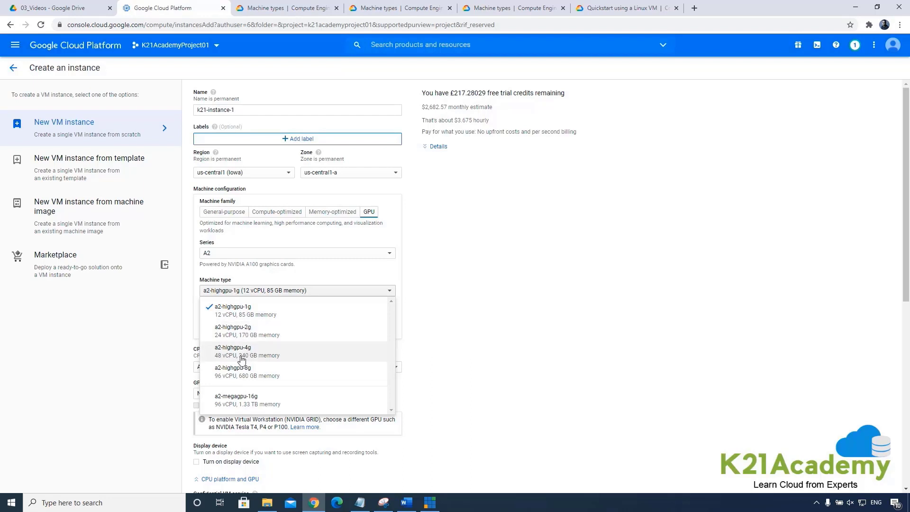
click(330, 243)
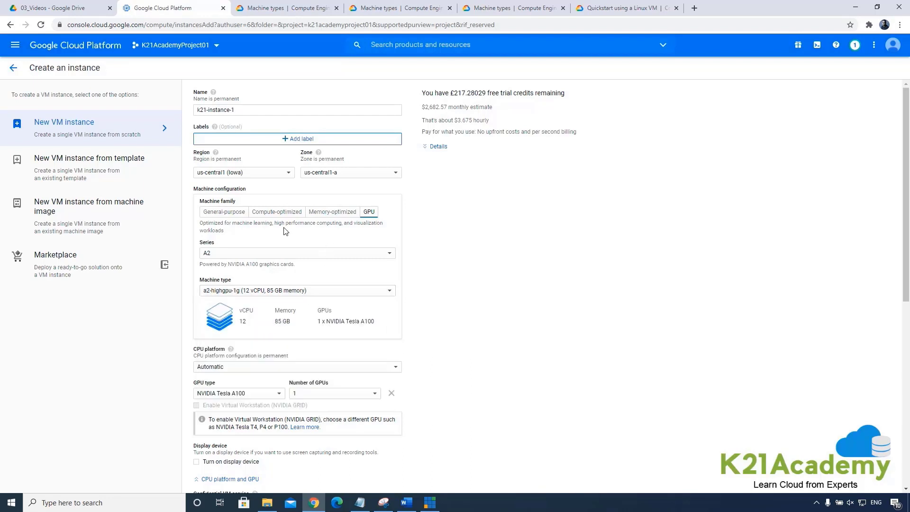
Step: Set the machine family back to General-purpose and examine the E2 machine types, keeping e2-medium
click(225, 213)
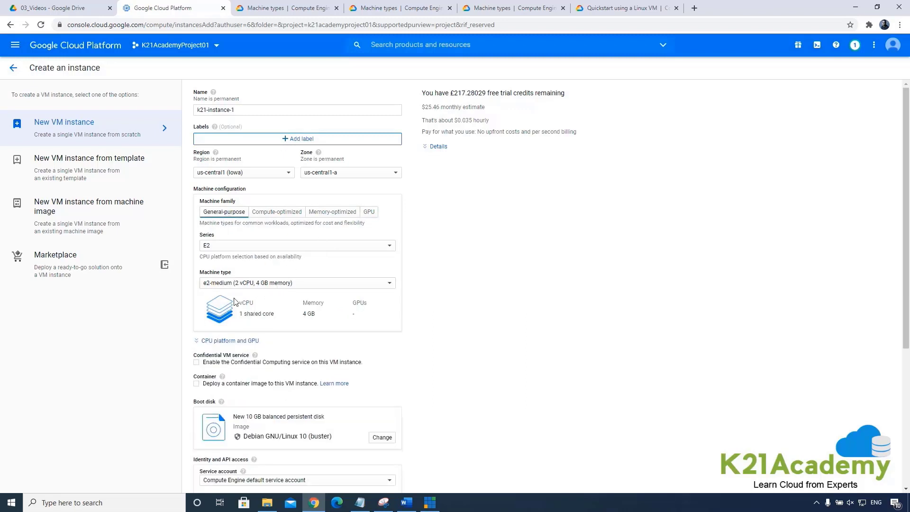
click(274, 284)
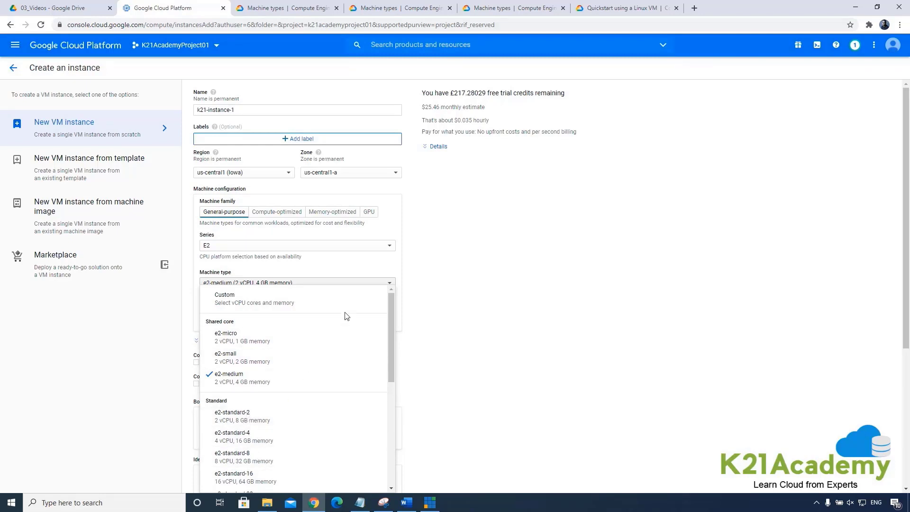
click(355, 284)
Step: Review the workload recommendations and the machine type comparison table in the Compute Engine machine types documentation
click(486, 9)
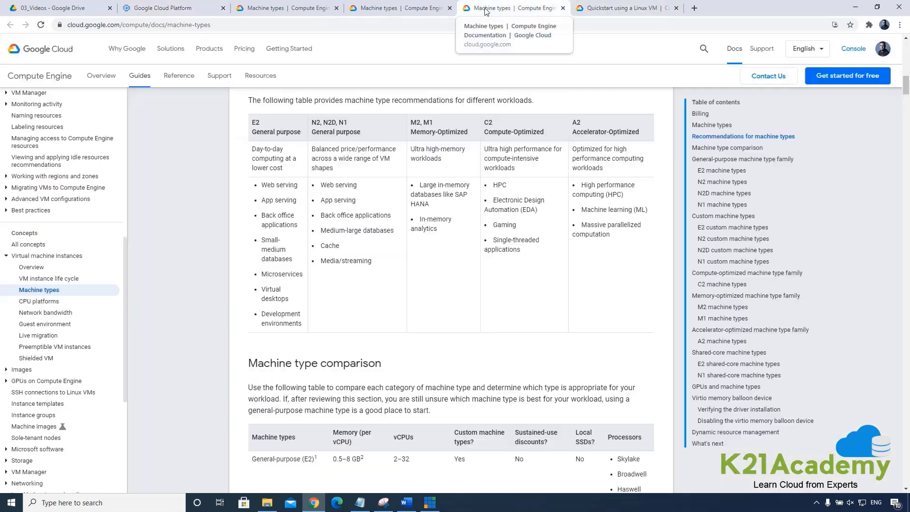
scroll(432, 299, up, 5)
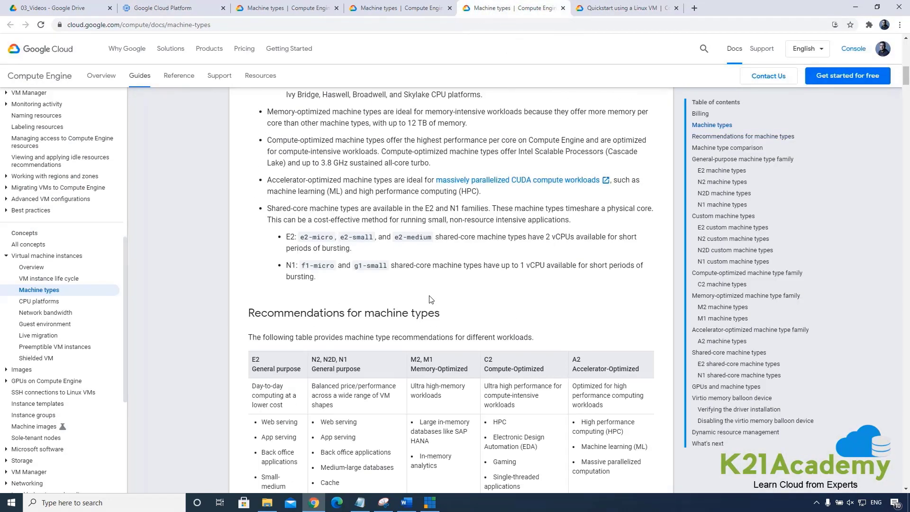
click(57, 295)
scroll(316, 299, down, 11)
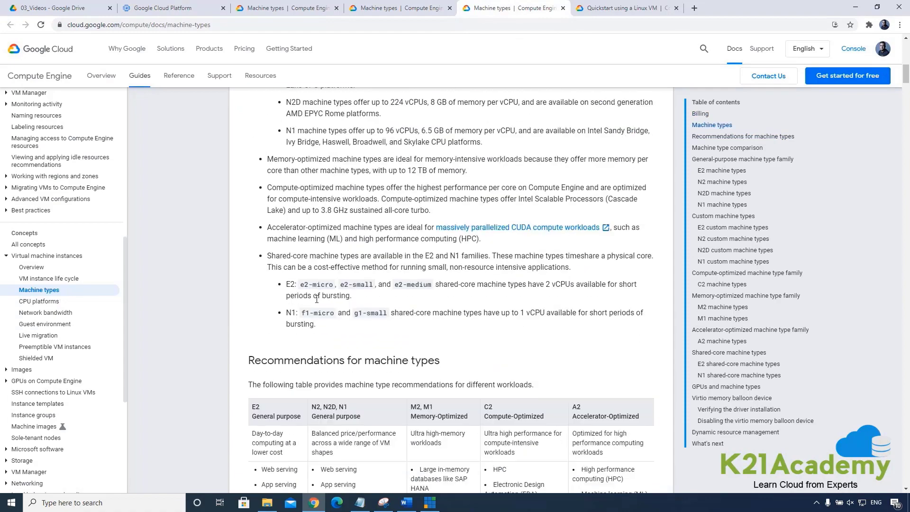
scroll(316, 299, down, 5)
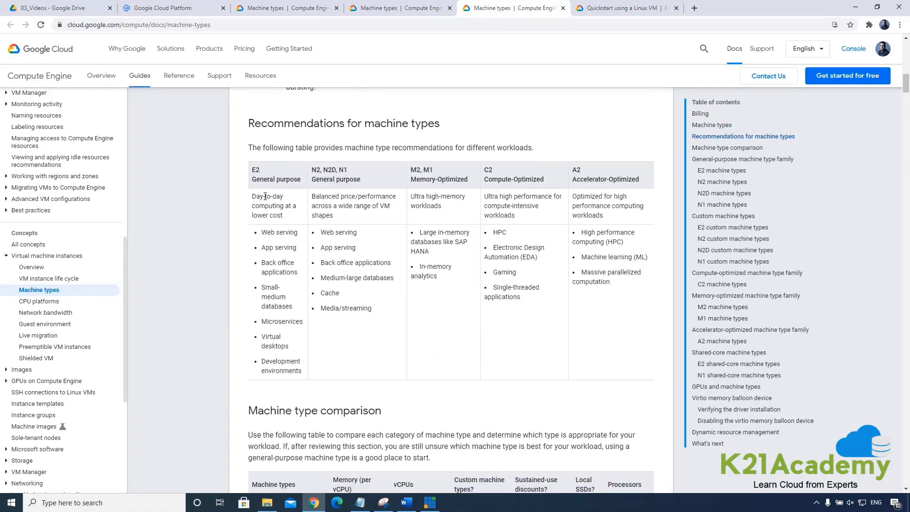
scroll(268, 192, down, 9)
scroll(275, 182, up, 3)
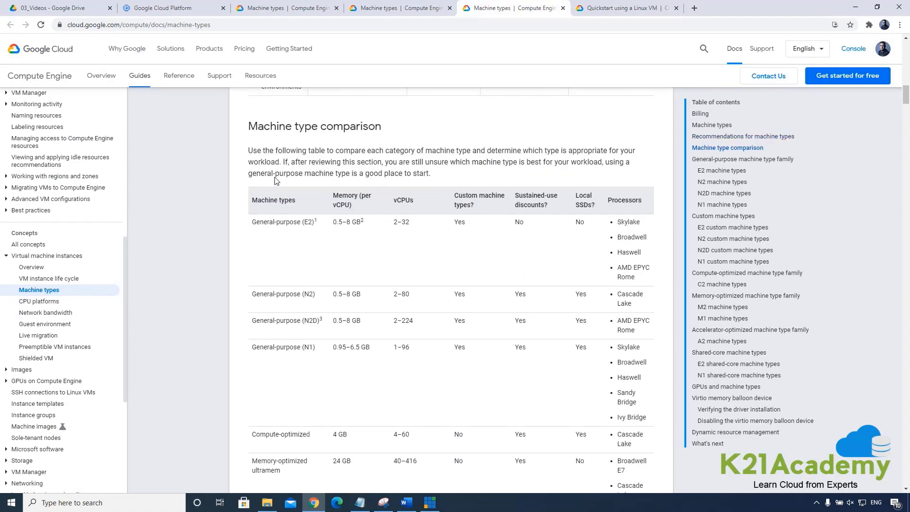
Step: Examine the specifications of the general-purpose E2 and N2 machine types in the documentation
scroll(274, 249, down, 10)
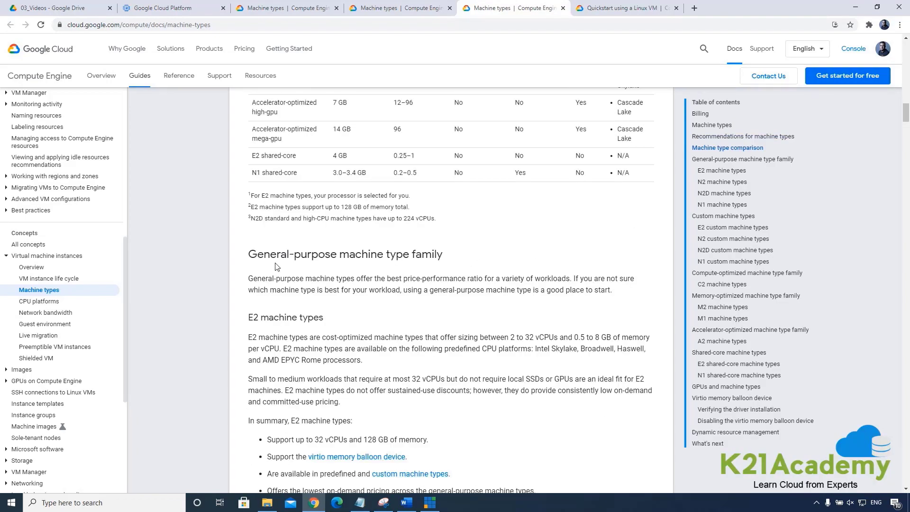
scroll(269, 307, down, 12)
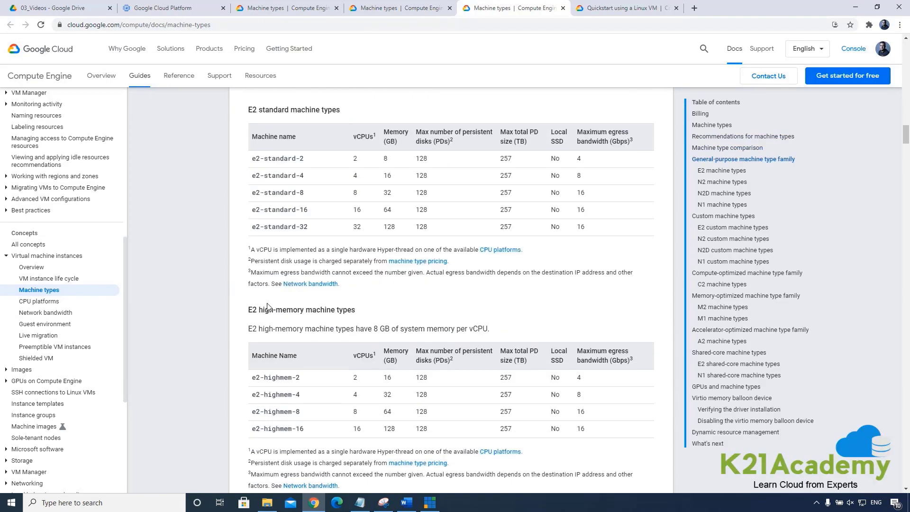
scroll(283, 203, down, 9)
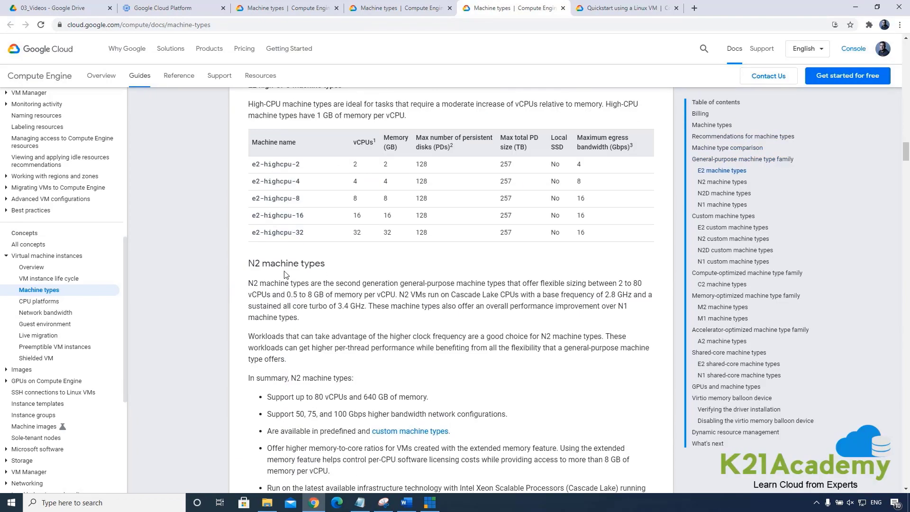
scroll(285, 275, up, 3)
scroll(284, 275, down, 9)
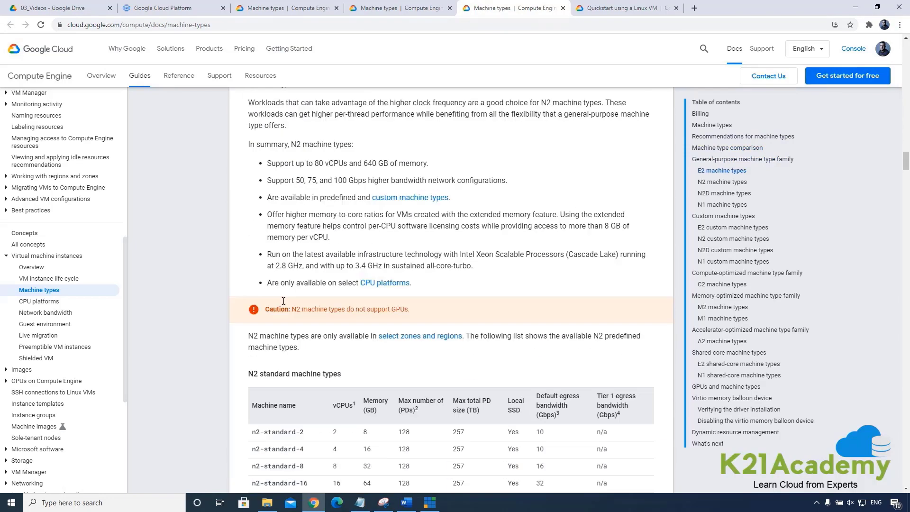
scroll(283, 301, down, 5)
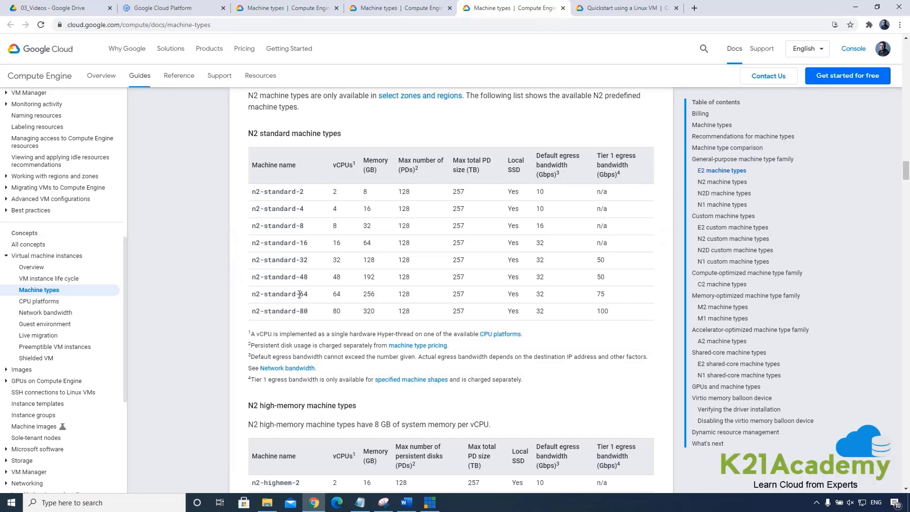
scroll(299, 295, down, 2)
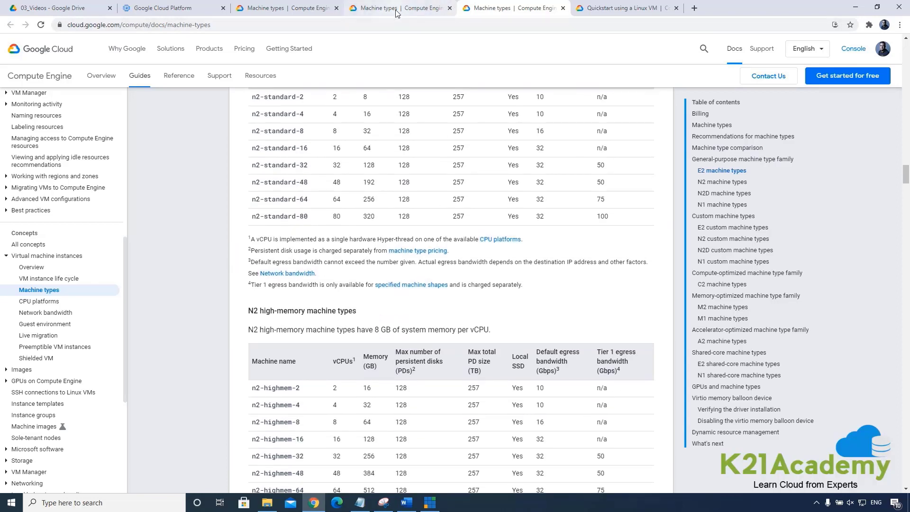
Step: Return to the instance creation form and review the Confidential VM service option and the settings down to the boot disk
click(170, 9)
scroll(368, 290, down, 2)
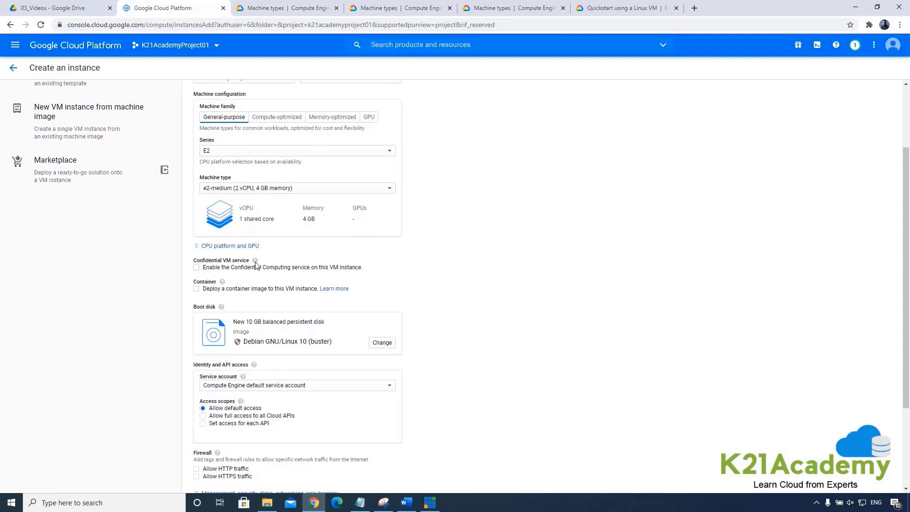
mouse_move(256, 263)
scroll(226, 296, down, 2)
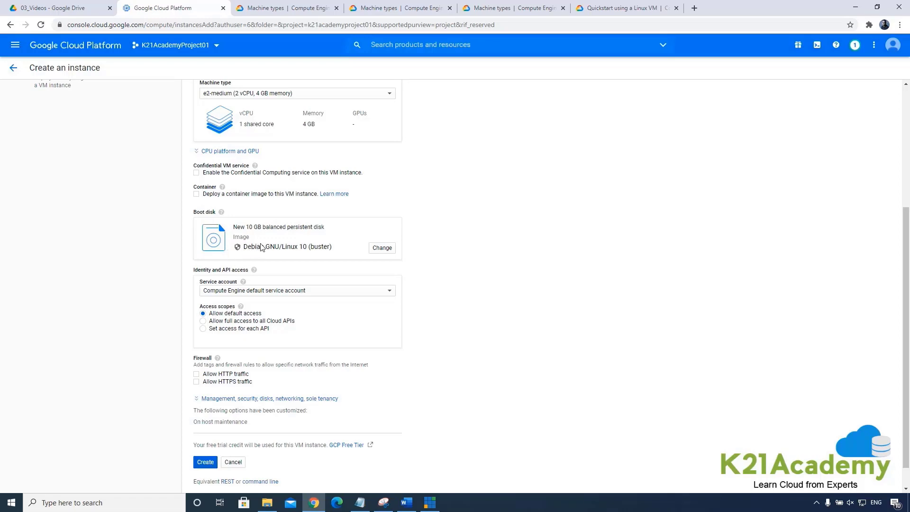
Step: Switch to the Word lab guide to check the boot disk instructions, and return to the instance form in Chrome
click(406, 501)
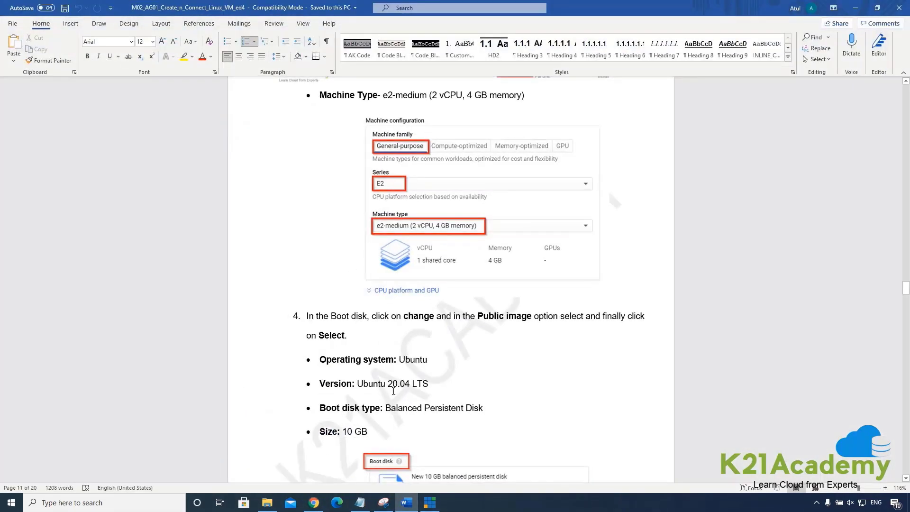
scroll(457, 240, down, 6)
scroll(457, 239, down, 6)
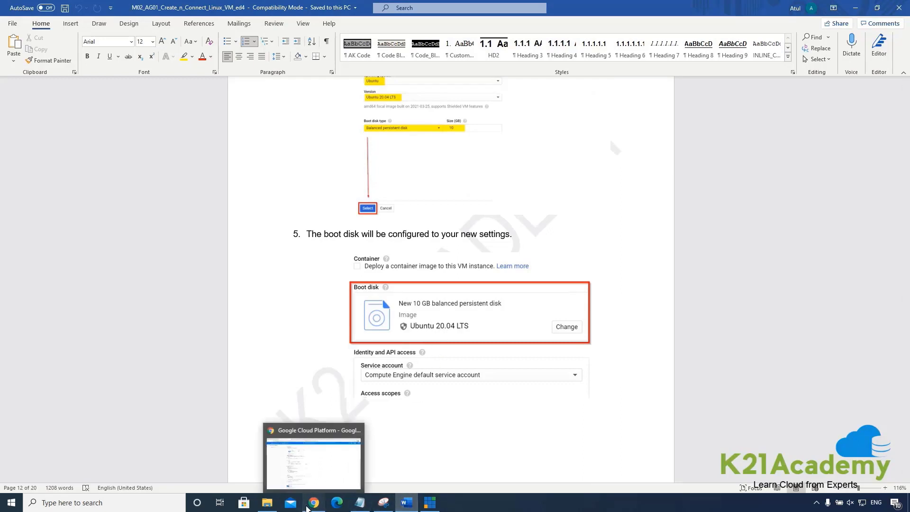
click(314, 503)
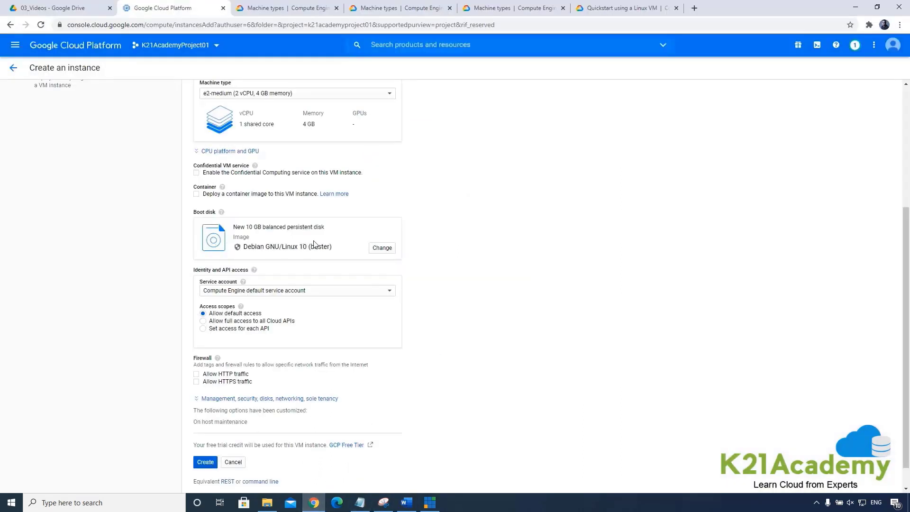
Step: Change the boot disk's public image to the Ubuntu operating system, version Ubuntu 20.10
click(385, 252)
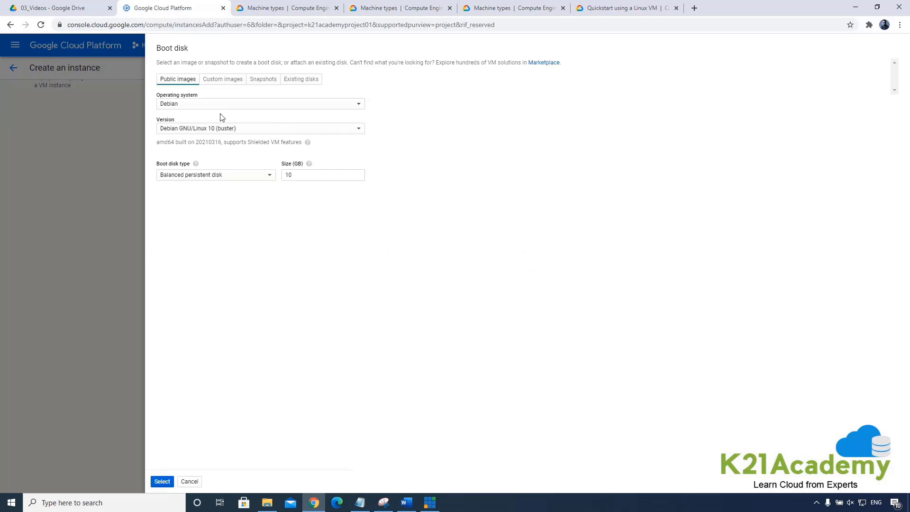
click(219, 105)
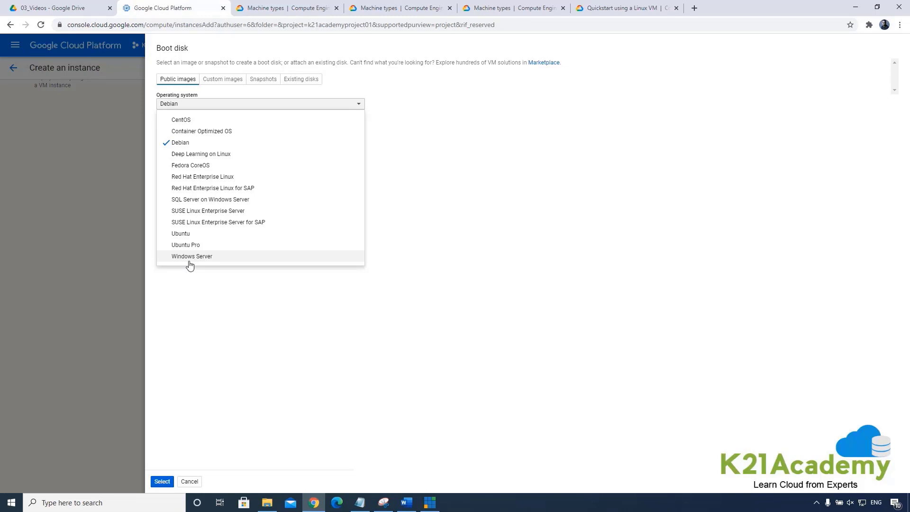
click(191, 236)
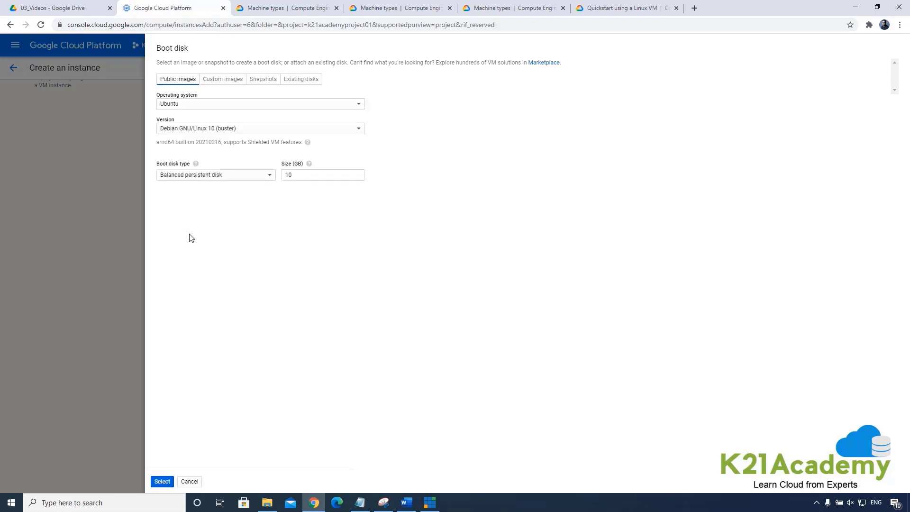
click(197, 133)
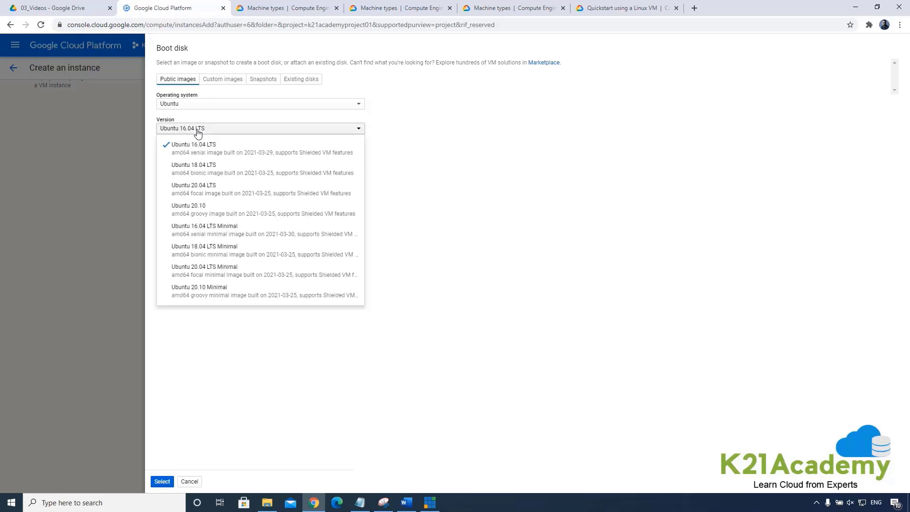
click(209, 213)
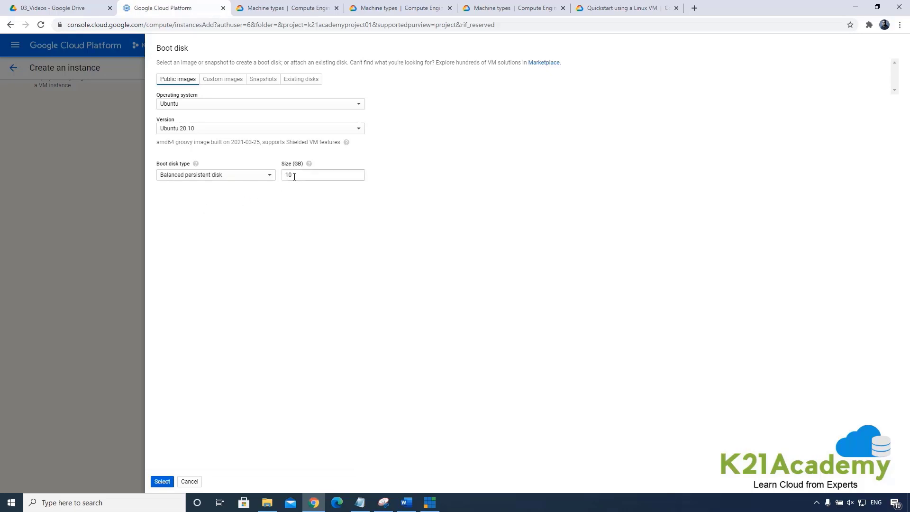
Step: Examine the custom images, snapshots and existing disks sources, return to public images, and apply the boot disk selection
click(226, 84)
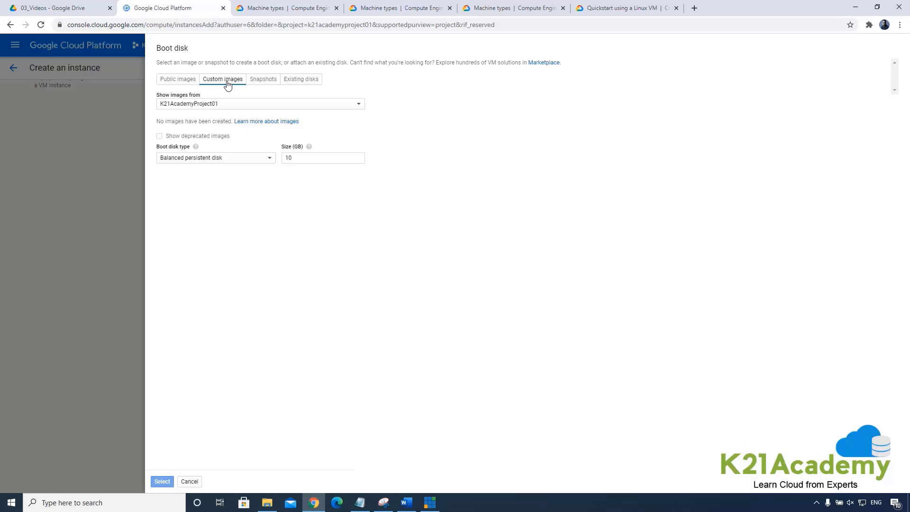
click(176, 80)
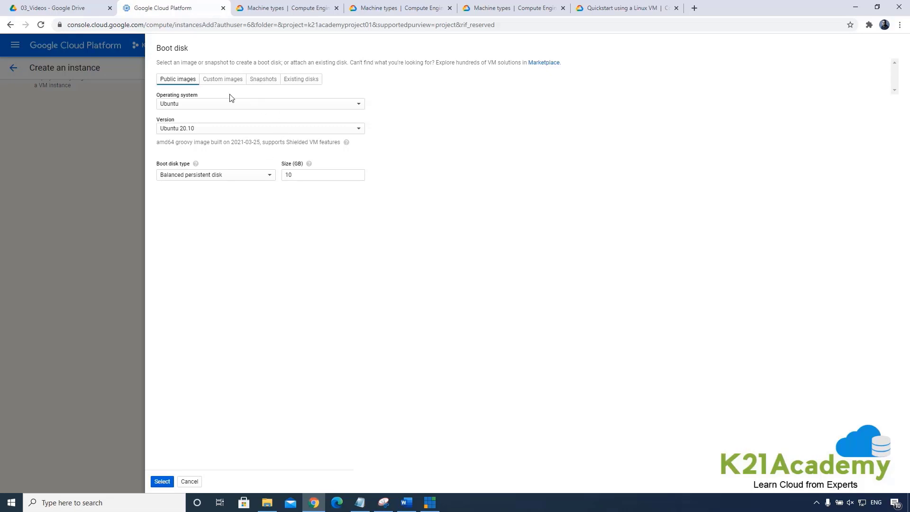
click(220, 82)
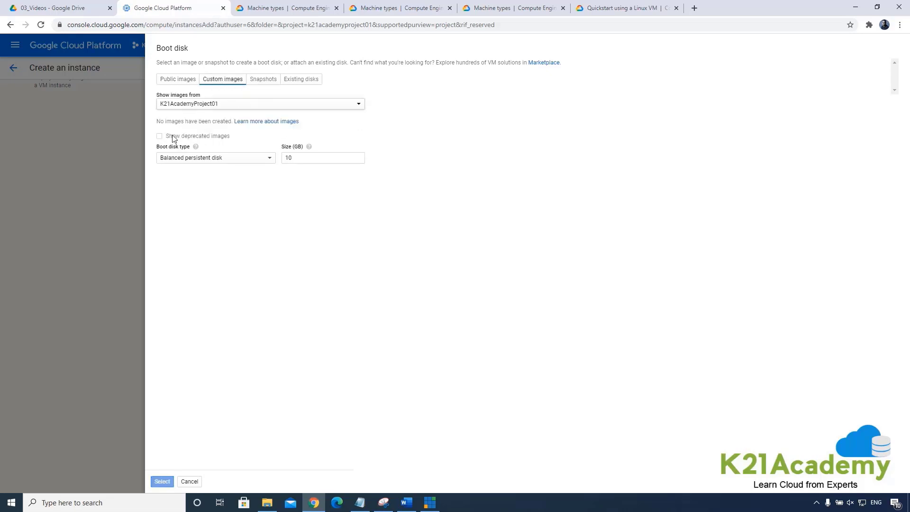
click(264, 79)
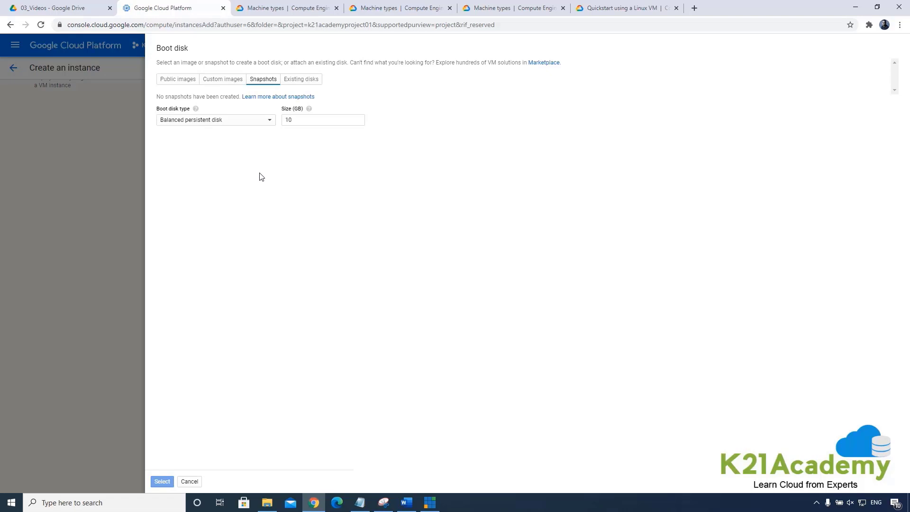
click(302, 80)
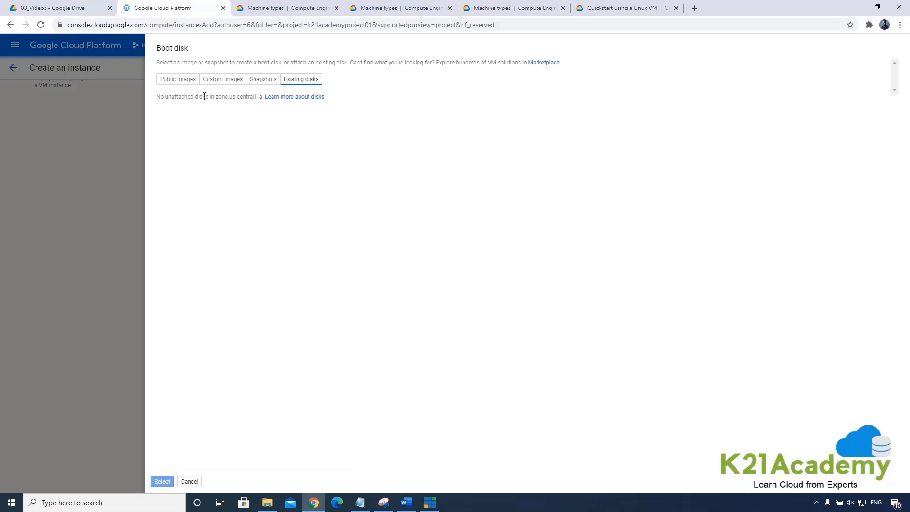
click(180, 82)
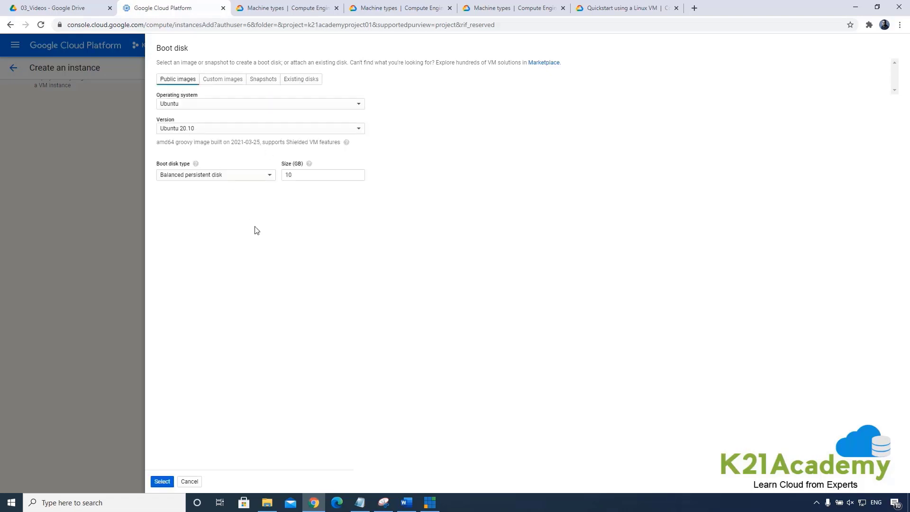
click(161, 481)
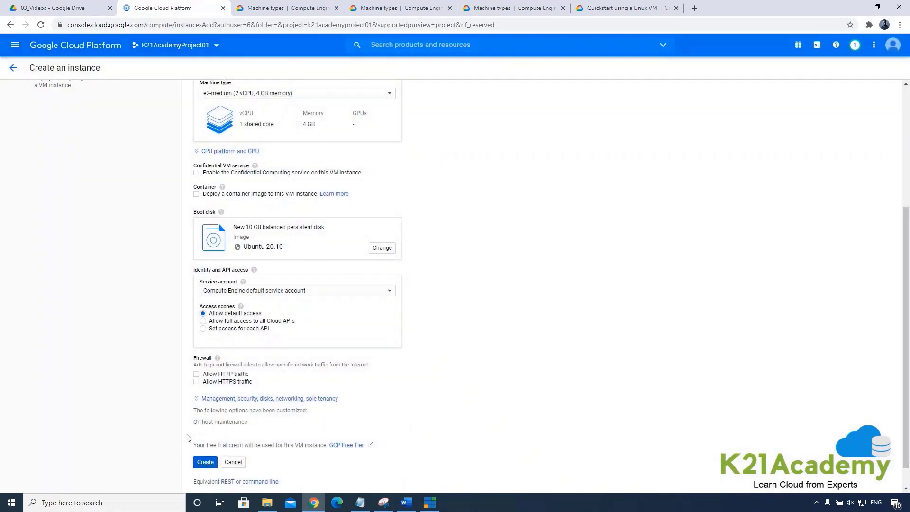
Step: Review the Identity and API access section and allow HTTP traffic in the instance's firewall settings
scroll(277, 356, down, 1)
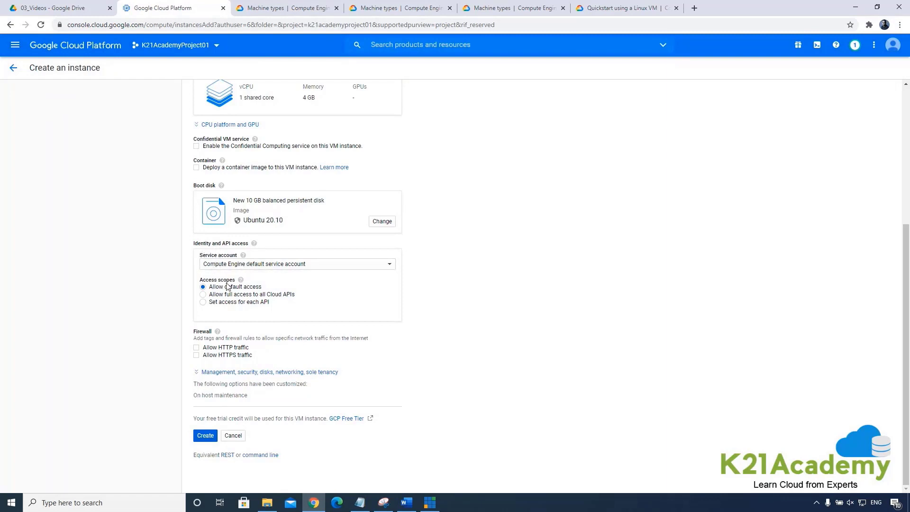
mouse_move(255, 243)
click(197, 350)
Step: Expand the instance's advanced options and examine the Management settings, the Shielded VM security options and the Disks settings
click(212, 376)
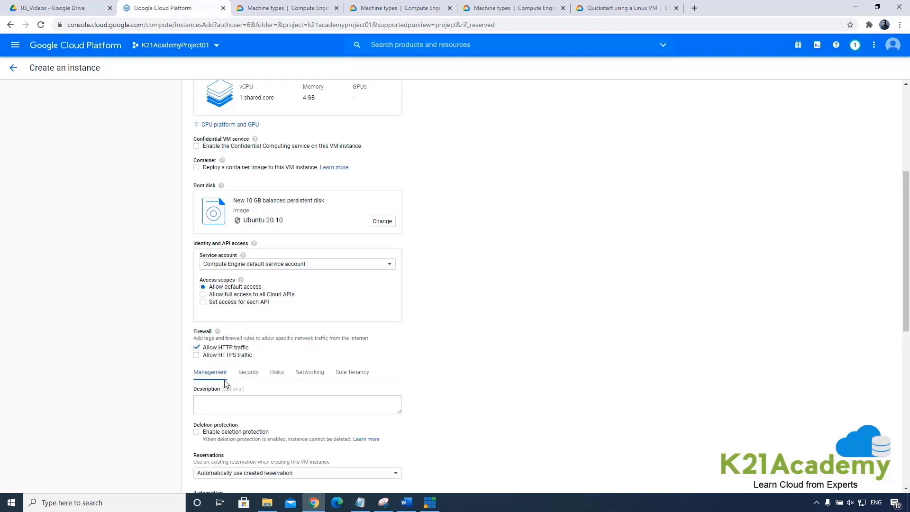
scroll(233, 391, down, 1)
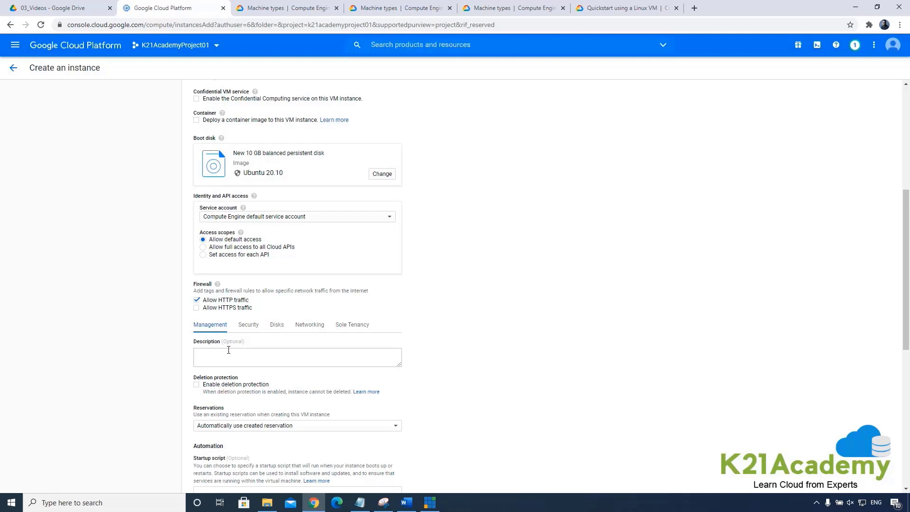
click(248, 326)
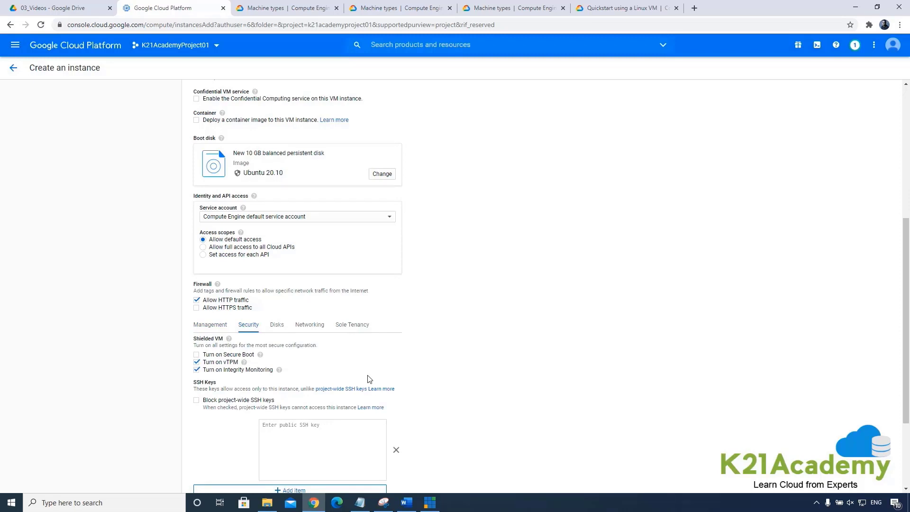
mouse_move(260, 358)
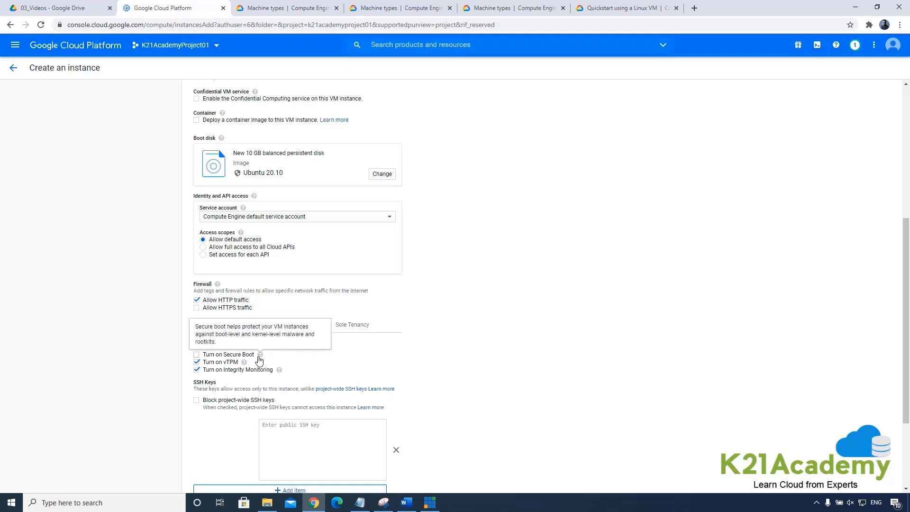
mouse_move(279, 371)
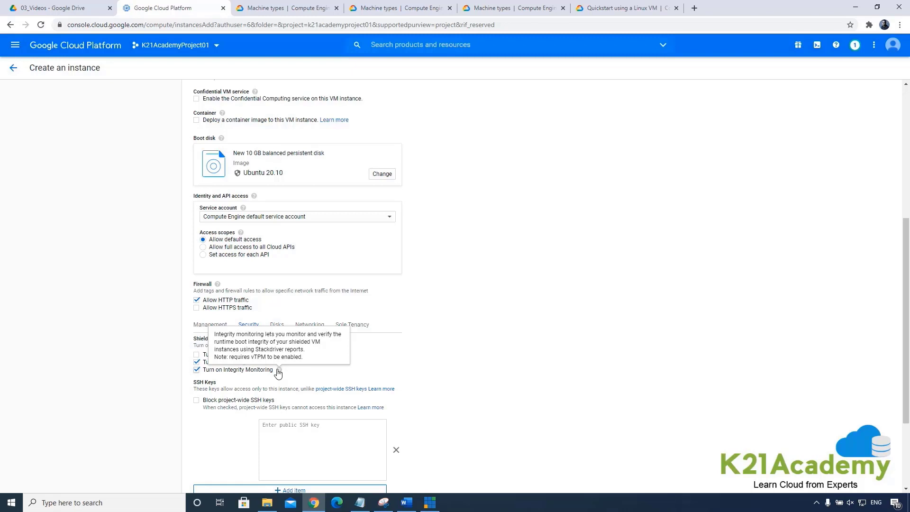
click(277, 325)
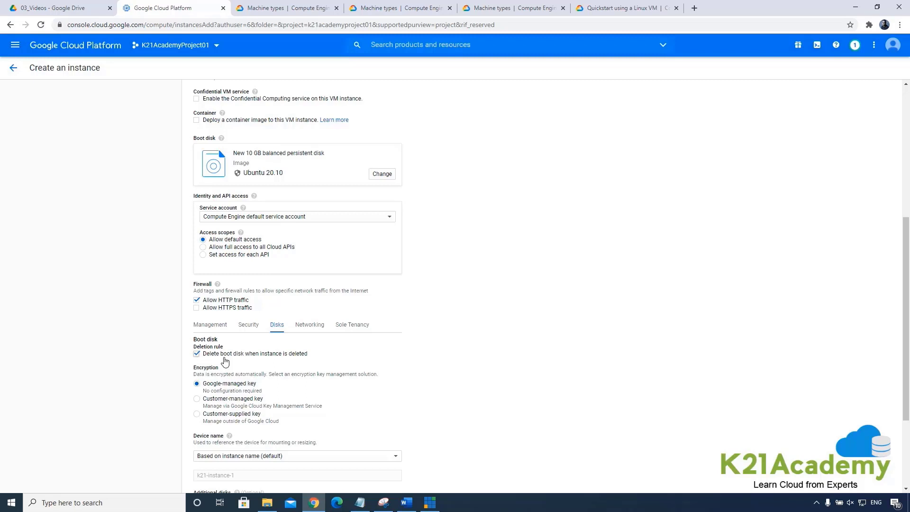
Step: Examine the boot disk encryption and additional disk options, the Networking hostname and network interface settings, and the Sole Tenancy options
scroll(237, 370, down, 1)
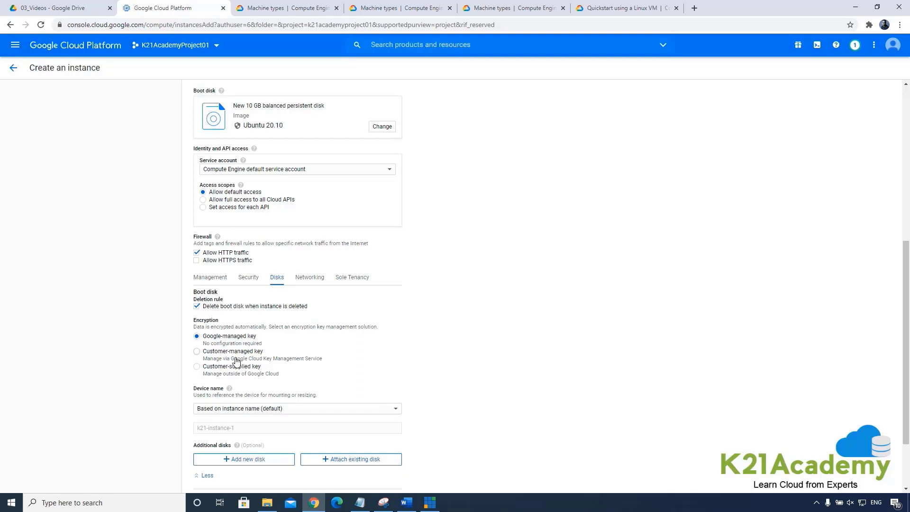
click(312, 280)
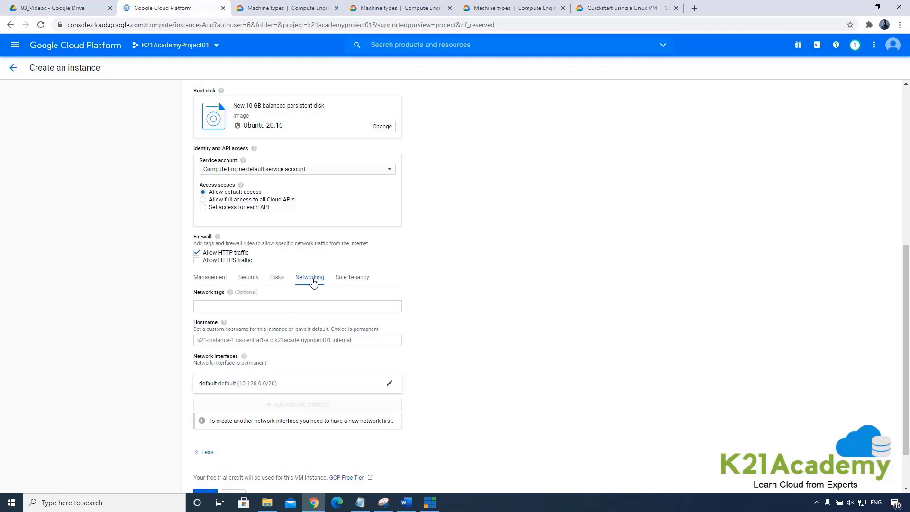
click(258, 339)
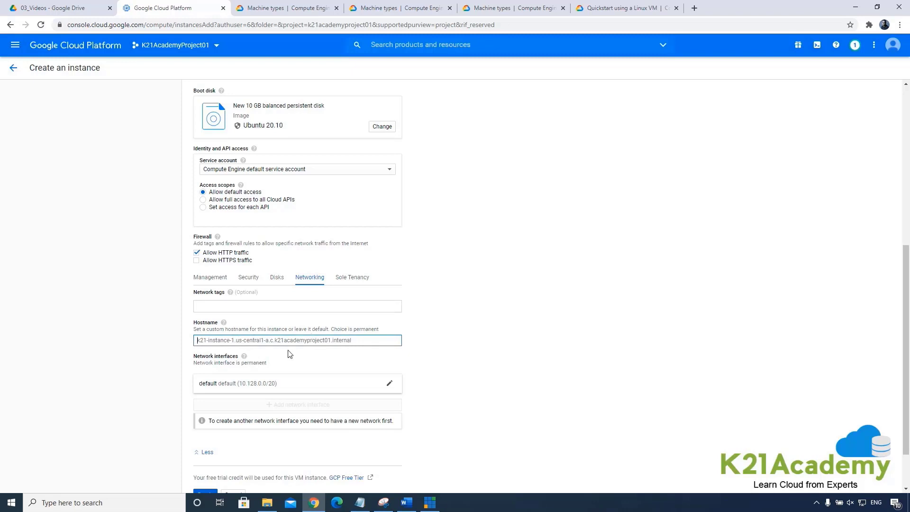
scroll(271, 345, down, 1)
mouse_move(225, 278)
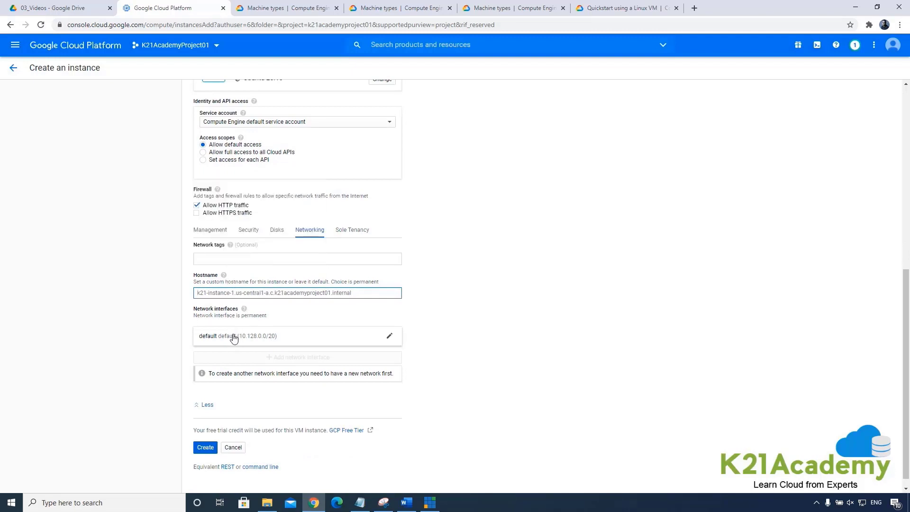
click(166, 331)
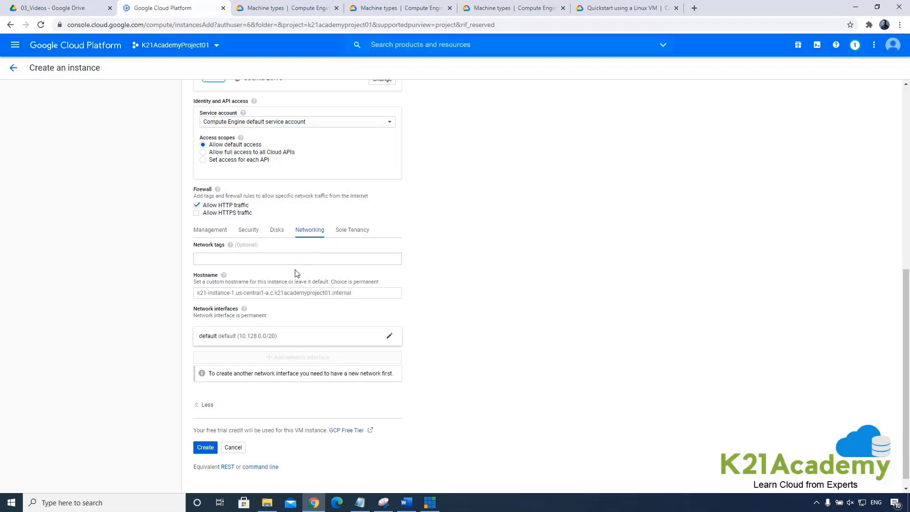
click(340, 231)
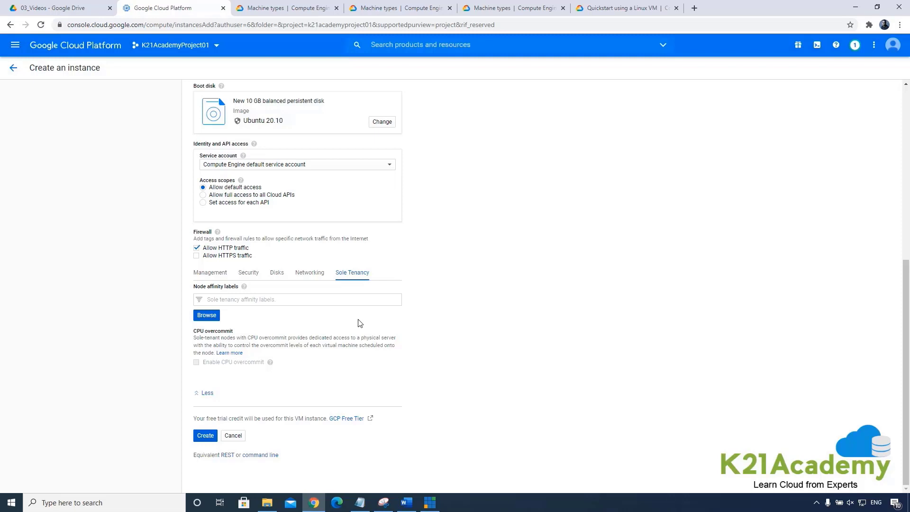
Step: Review the Management and Security settings again, adding an extra empty SSH key entry and removing it
click(205, 272)
scroll(285, 308, down, 1)
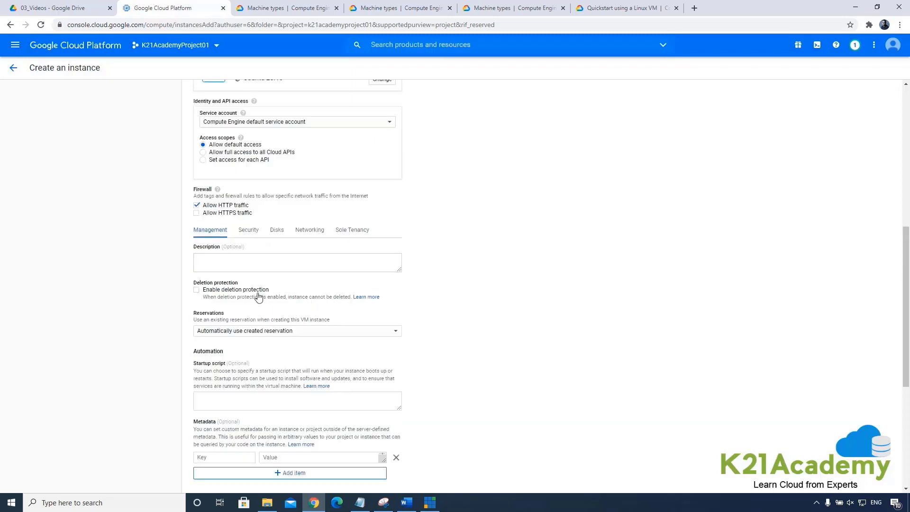
scroll(324, 235, down, 4)
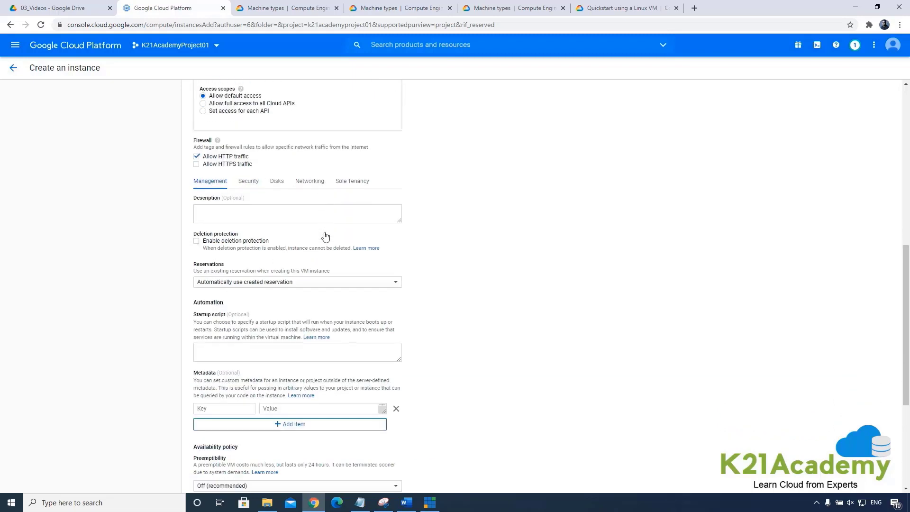
scroll(325, 236, up, 1)
scroll(325, 237, up, 2)
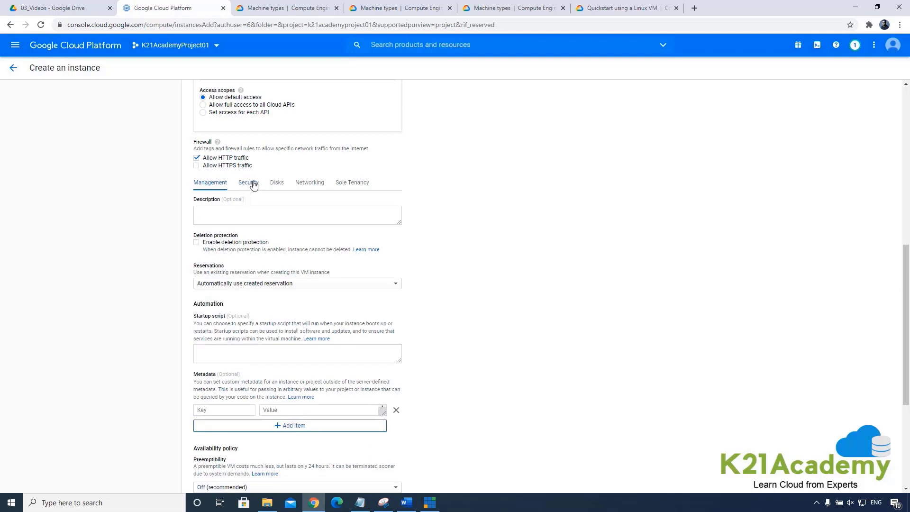
click(250, 185)
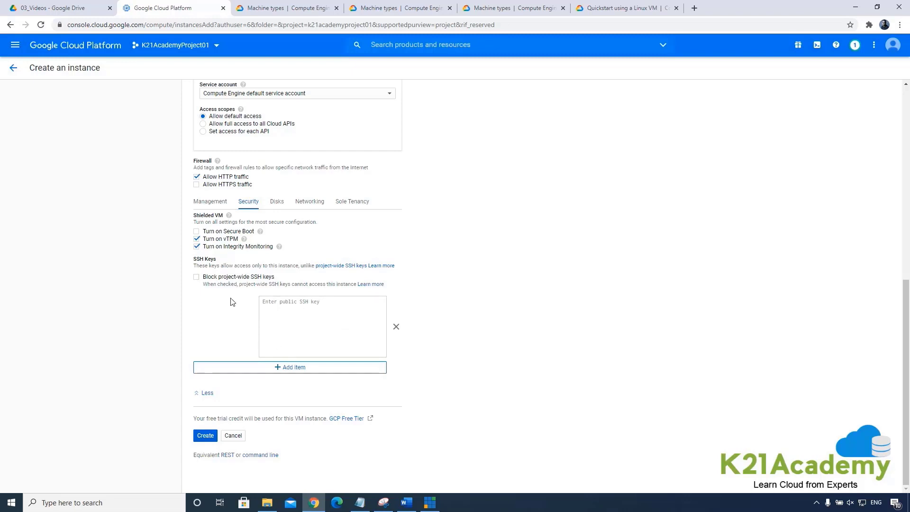
click(265, 372)
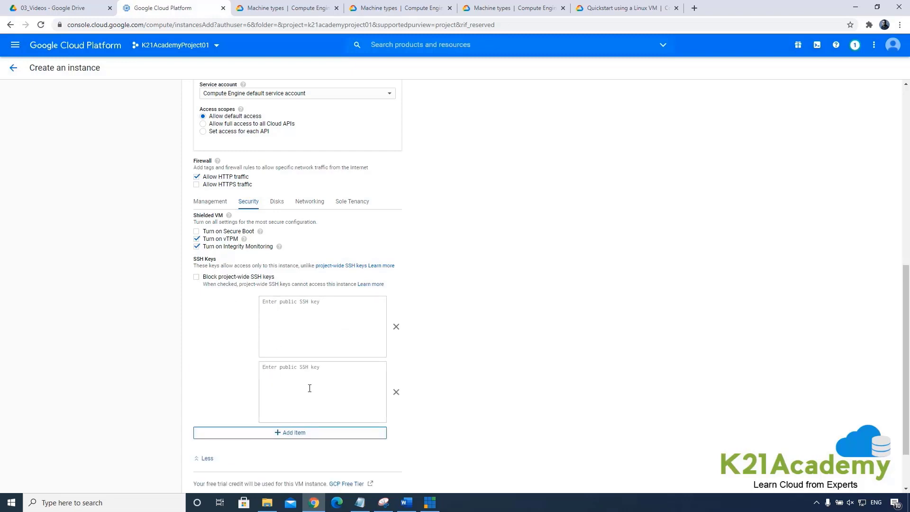
click(396, 392)
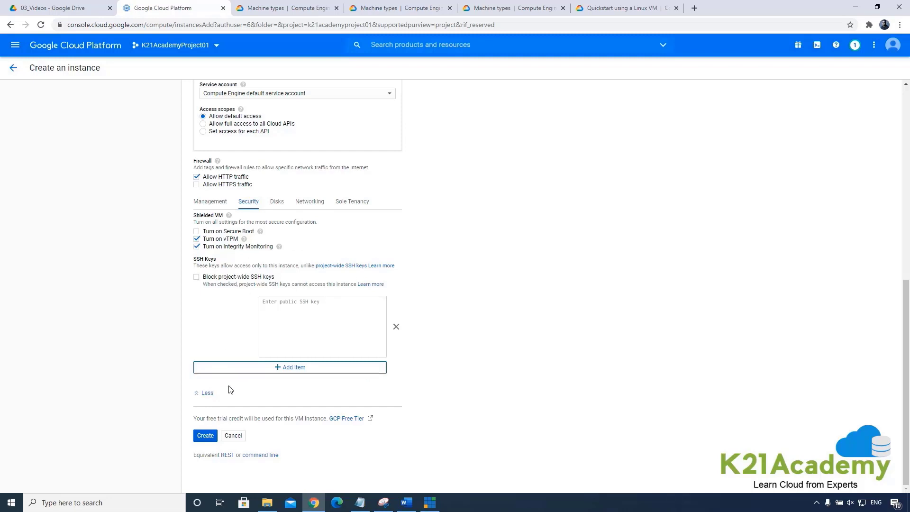
Step: Try to create the VM instance k21-instance-1 and check the creation status in the notifications
click(203, 439)
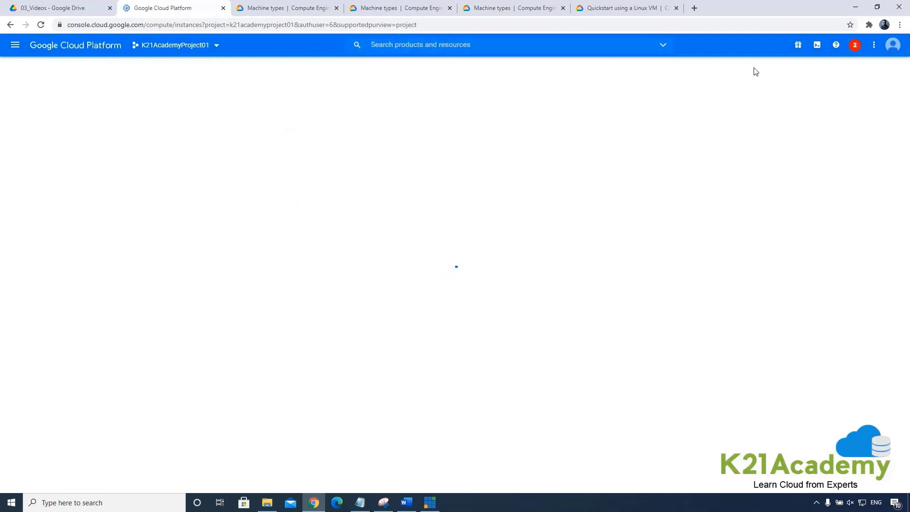
click(855, 46)
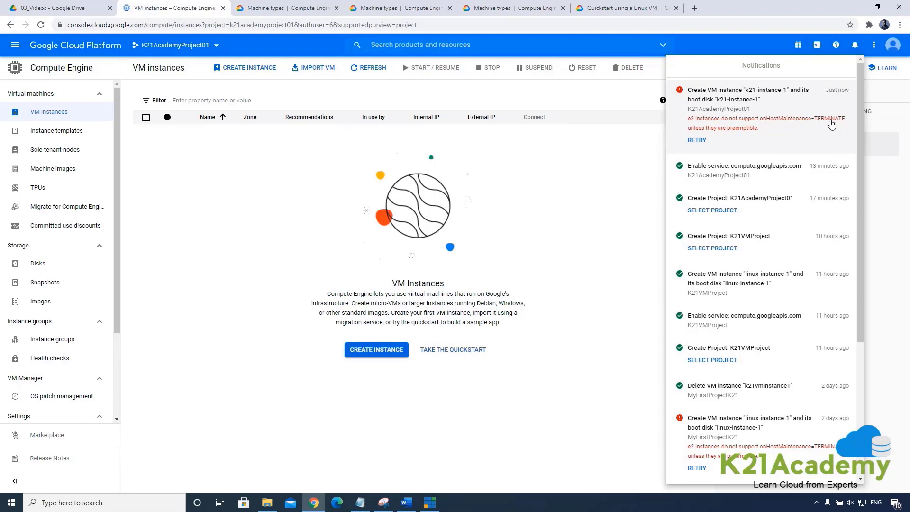
click(581, 353)
Step: Start creating a new VM instance and name it k21-vm-instance-1
click(246, 67)
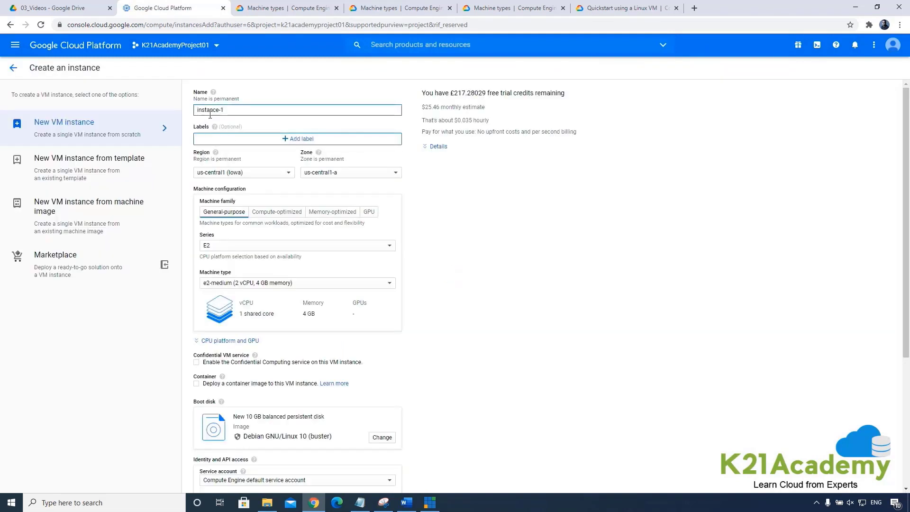
click(197, 110)
text(k21-vm-)
Step: Set the new instance's boot disk to the Ubuntu 20.10 public image and allow HTTP traffic in its firewall settings
scroll(219, 202, down, 2)
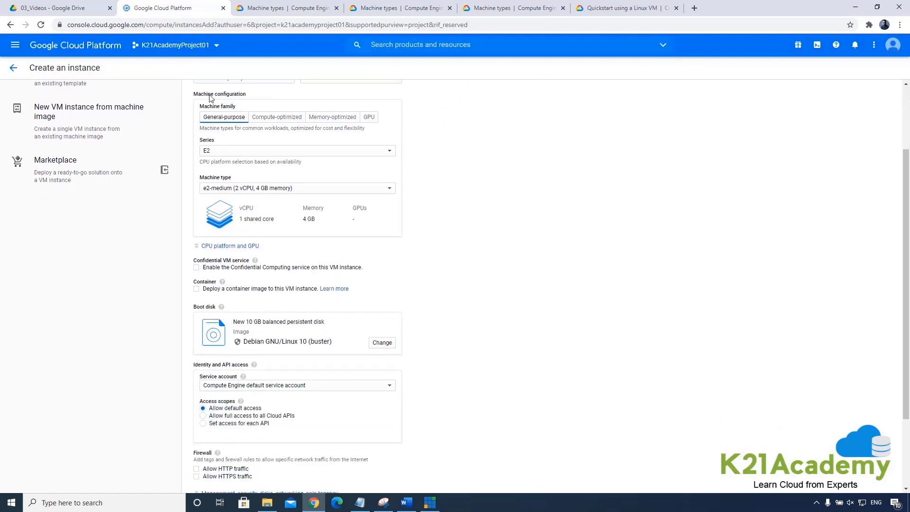
scroll(221, 244, down, 1)
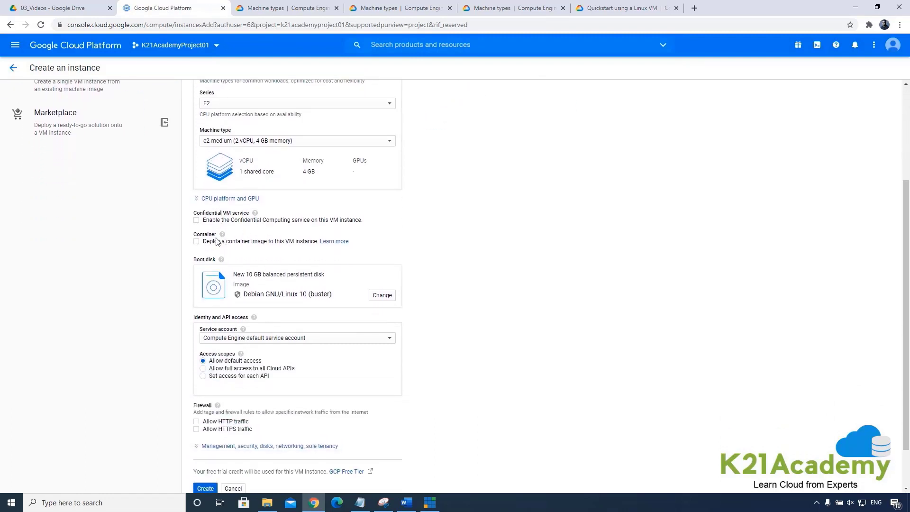
scroll(266, 274, down, 1)
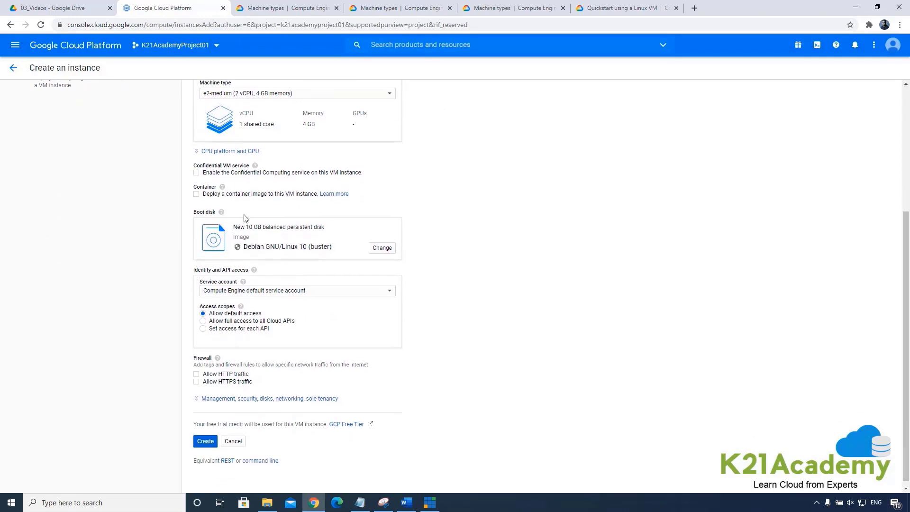
click(381, 247)
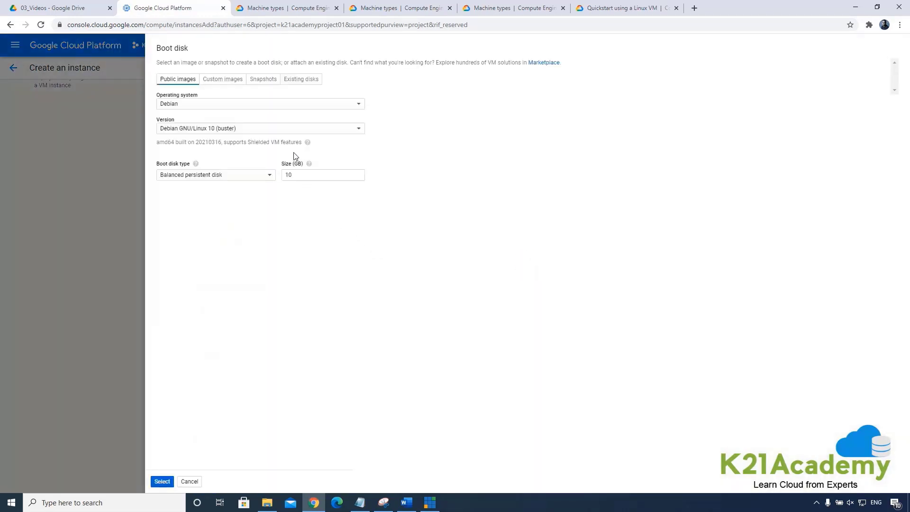
click(204, 104)
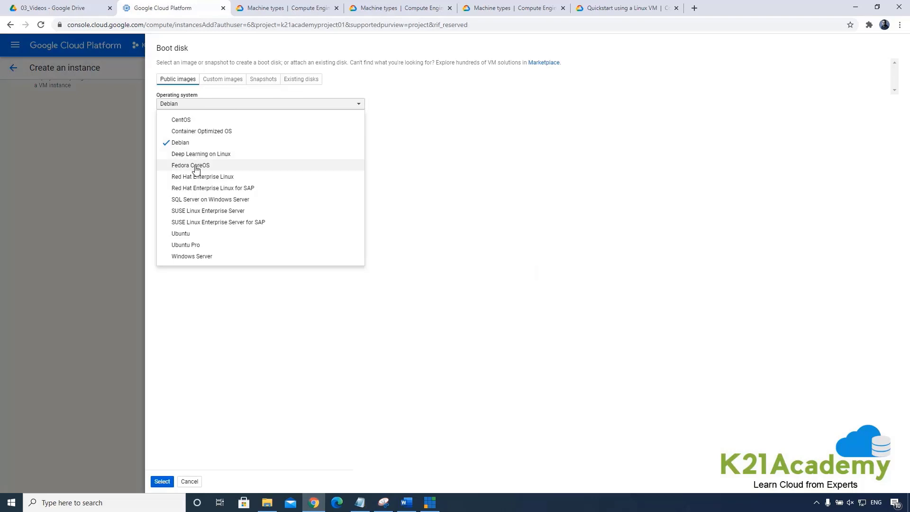
click(191, 235)
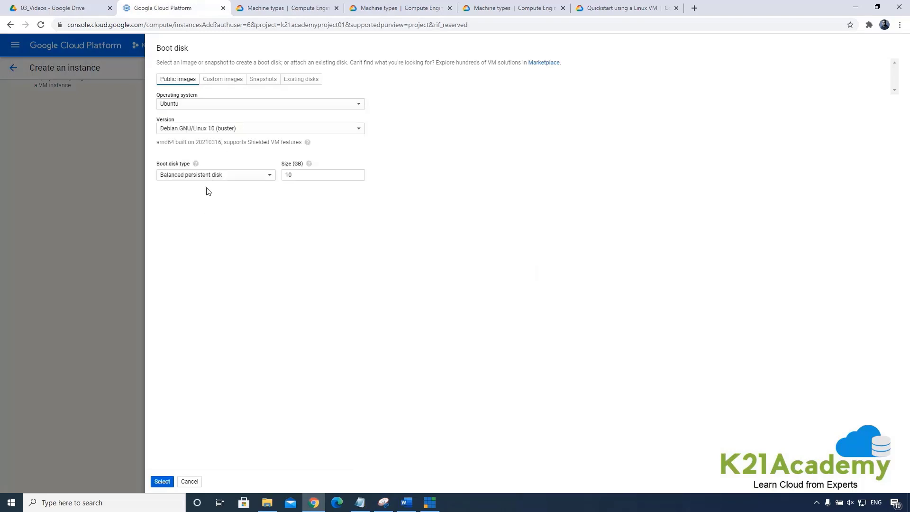
click(215, 129)
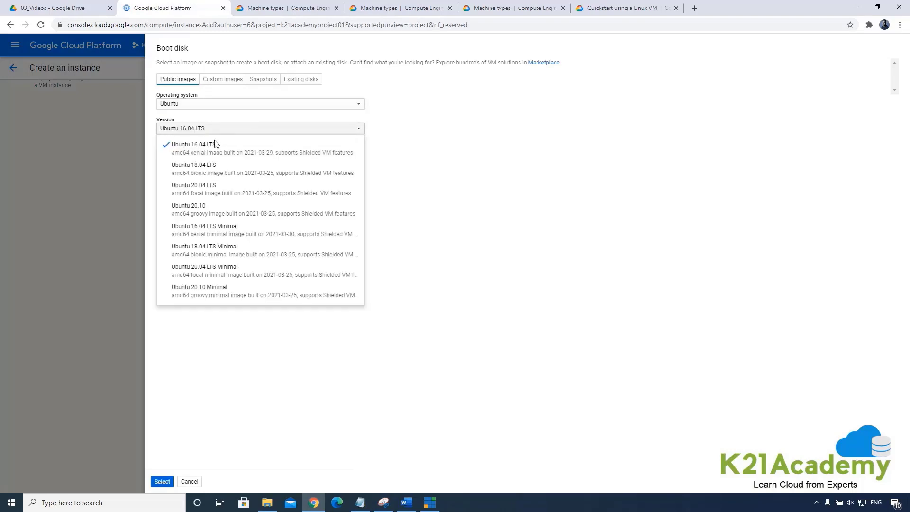
click(203, 210)
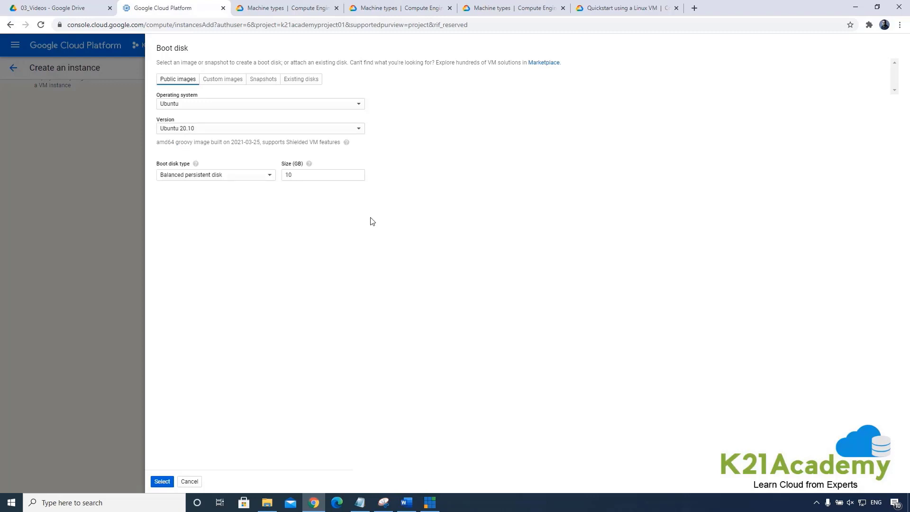
click(162, 482)
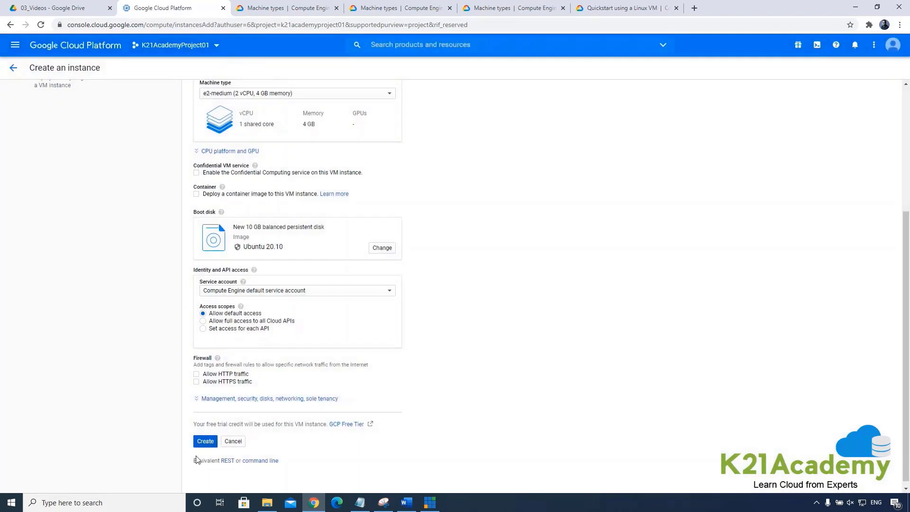
click(197, 369)
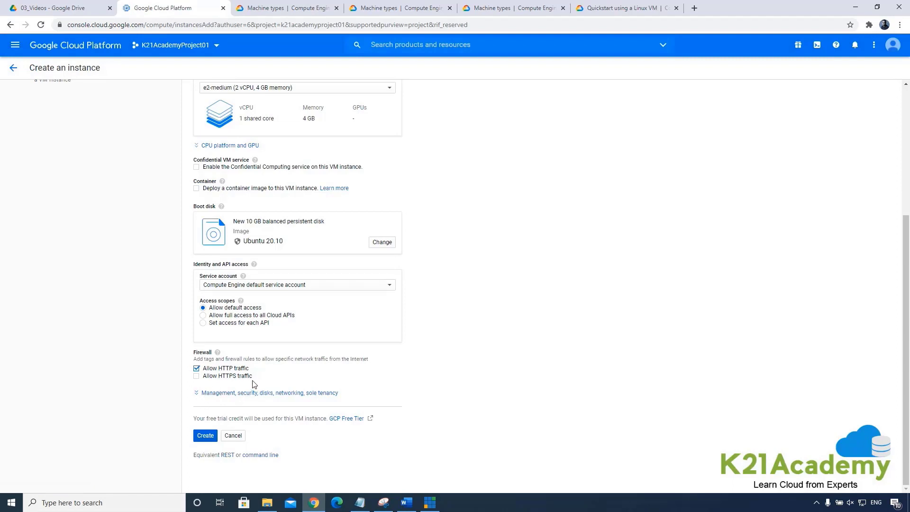
Step: Check the lab guide in Word, return to Chrome and create the configured VM instance, checking its notifications
click(406, 502)
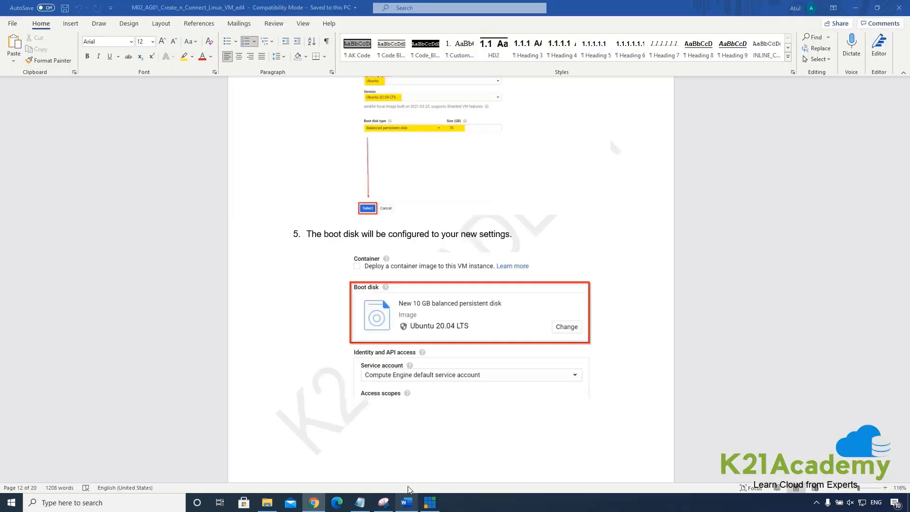
drag(906, 309, 906, 92)
scroll(630, 253, up, 6)
scroll(347, 386, down, 12)
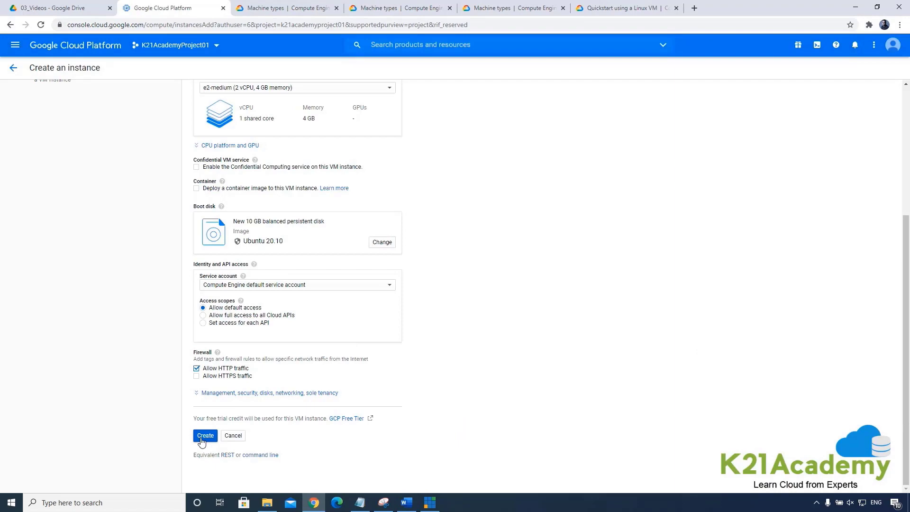
click(203, 437)
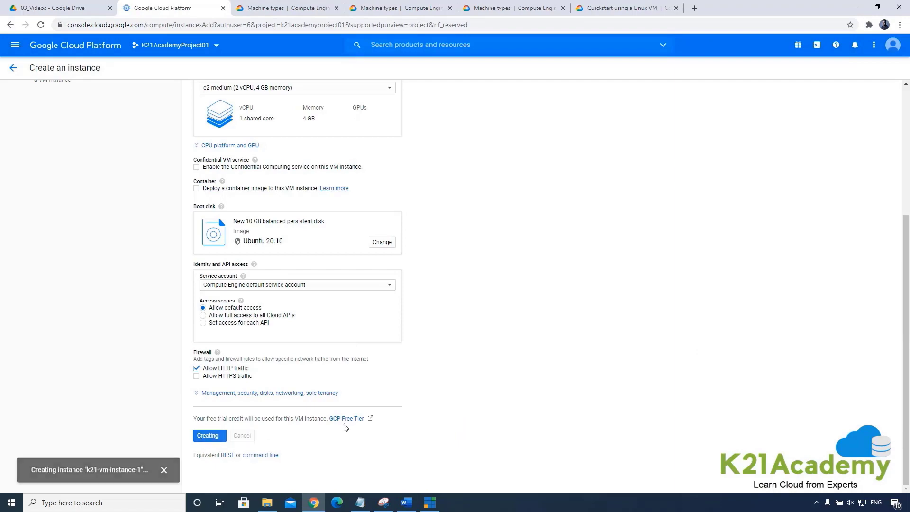
click(856, 45)
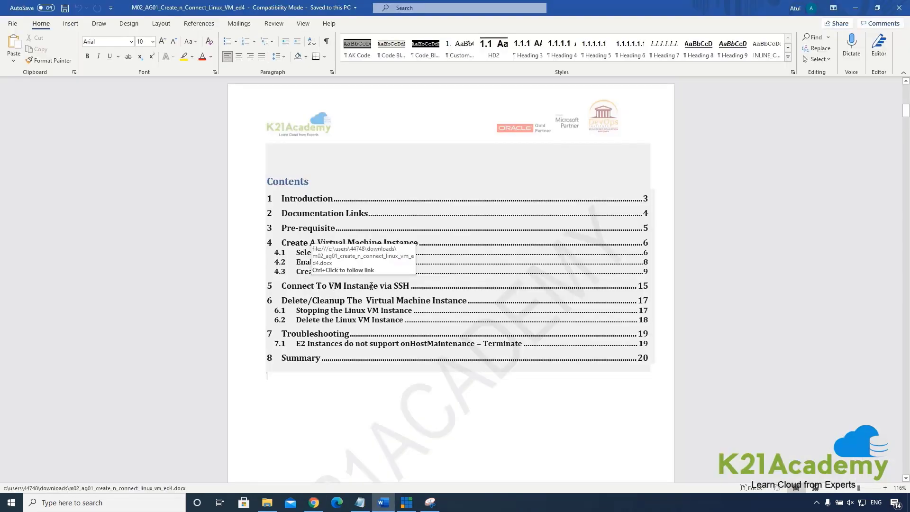
Step: Go to the Word guide's section on connecting via SSH, and show the SSH connection options for k21-vm-instance-1 in Chrome
ctrl+click(645, 284)
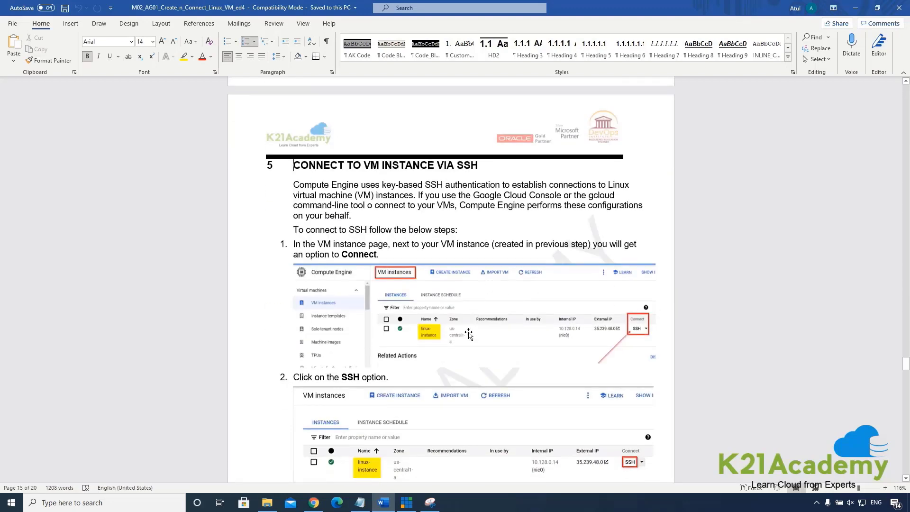
click(314, 502)
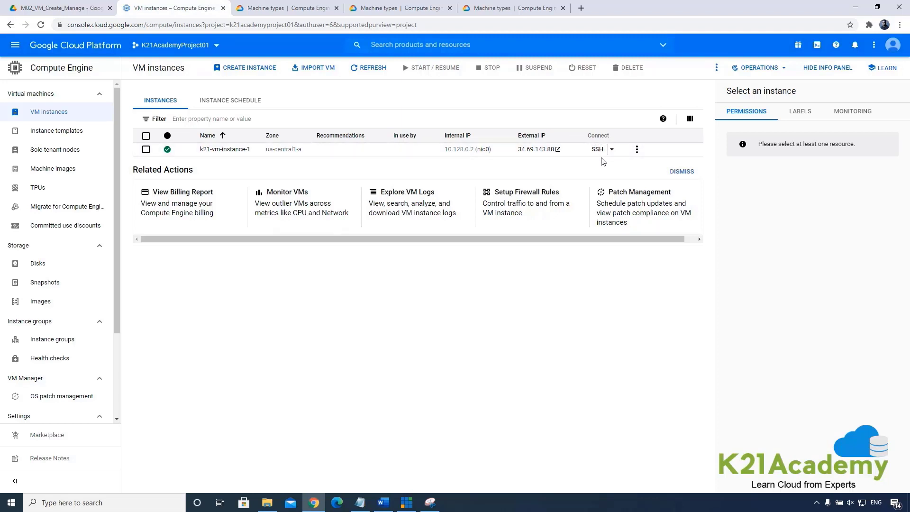
click(612, 150)
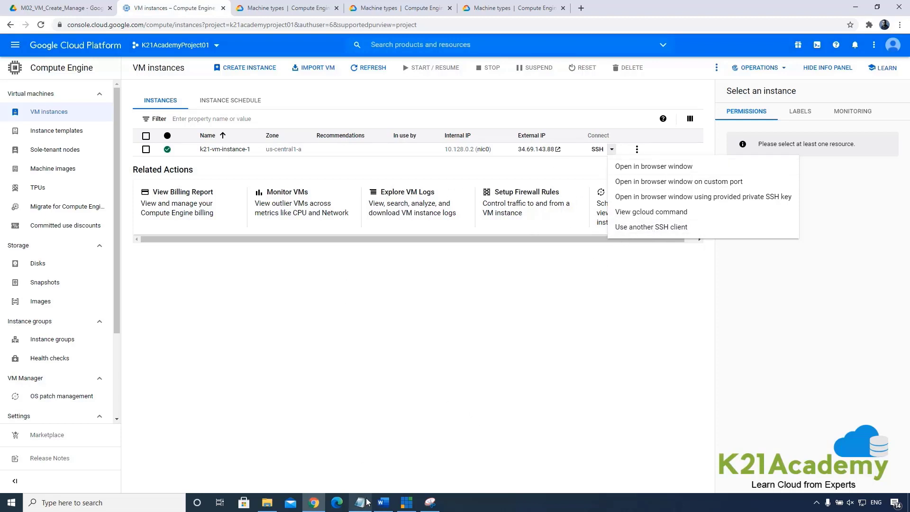
Step: Return to the Word guide and read the SSH connection steps through the note on closing the connection
click(381, 503)
scroll(474, 237, down, 3)
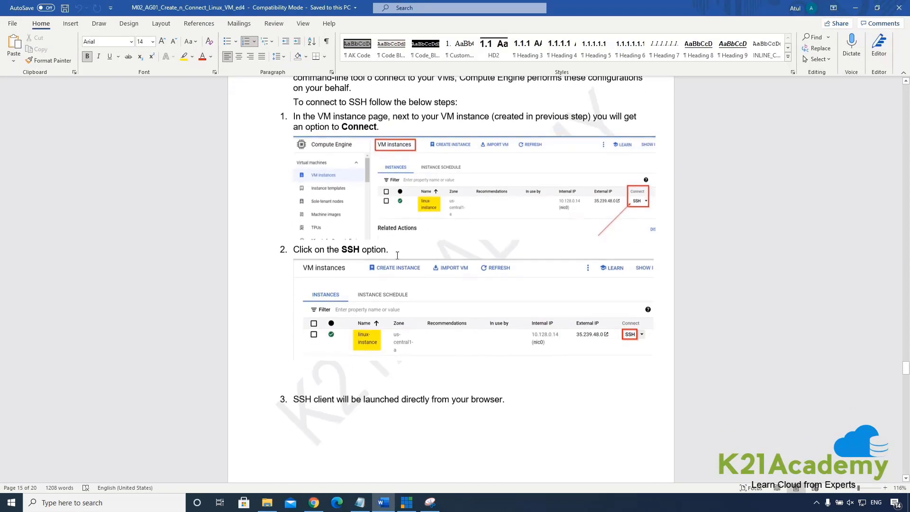
scroll(495, 256, down, 10)
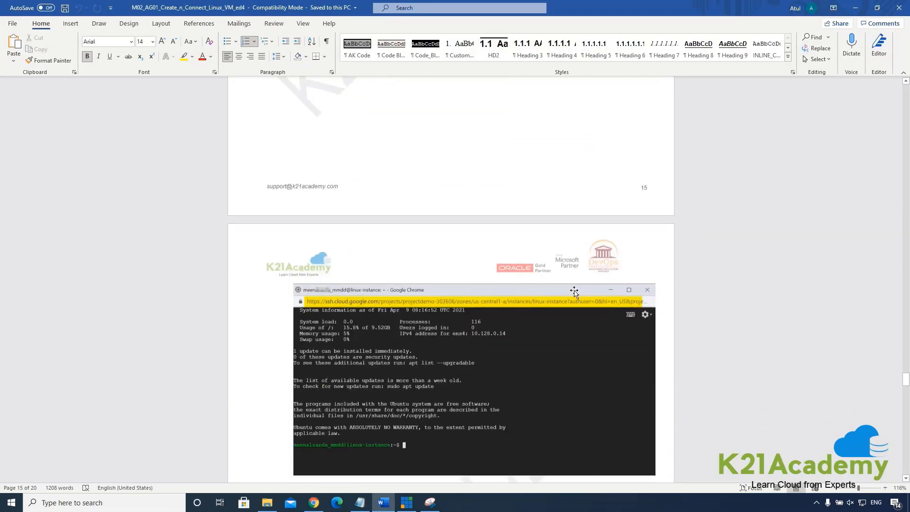
scroll(474, 237, down, 2)
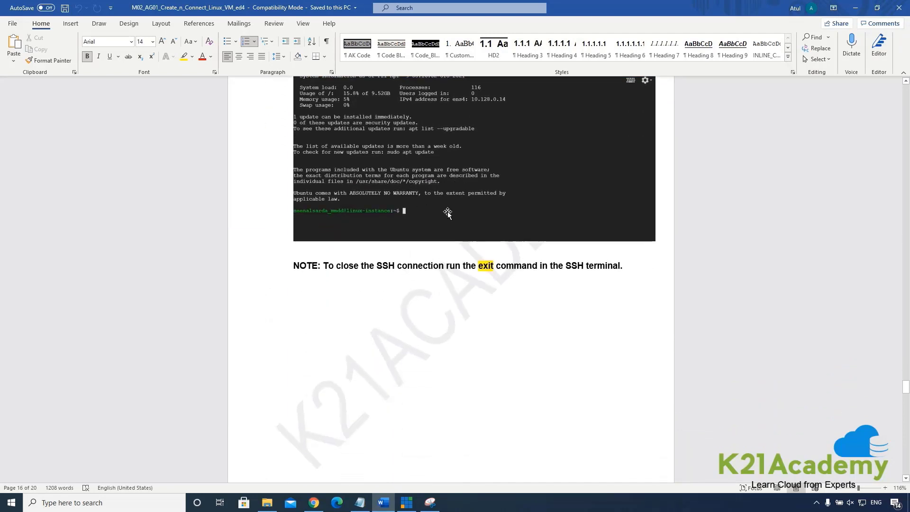
Step: Read on in the Word guide from the SSH closing note into the section on deleting and cleaning up the VM instance
scroll(448, 213, down, 8)
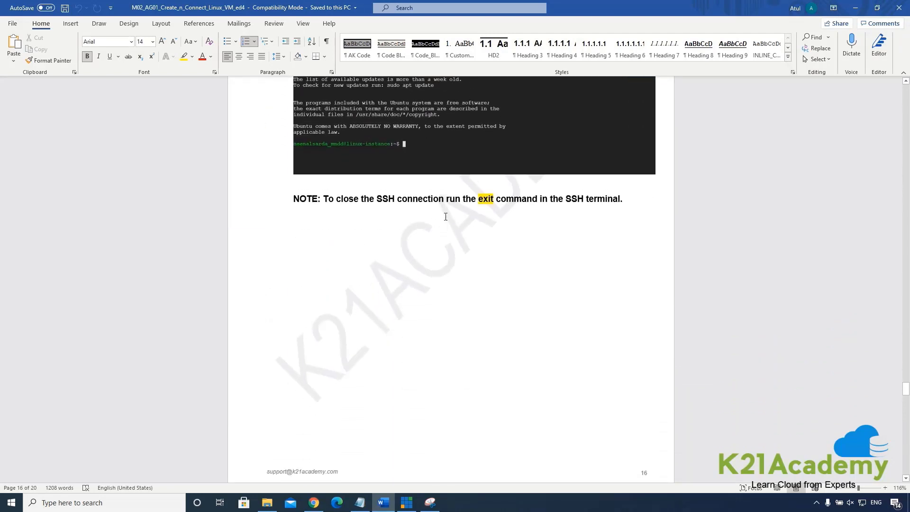
scroll(437, 226, up, 3)
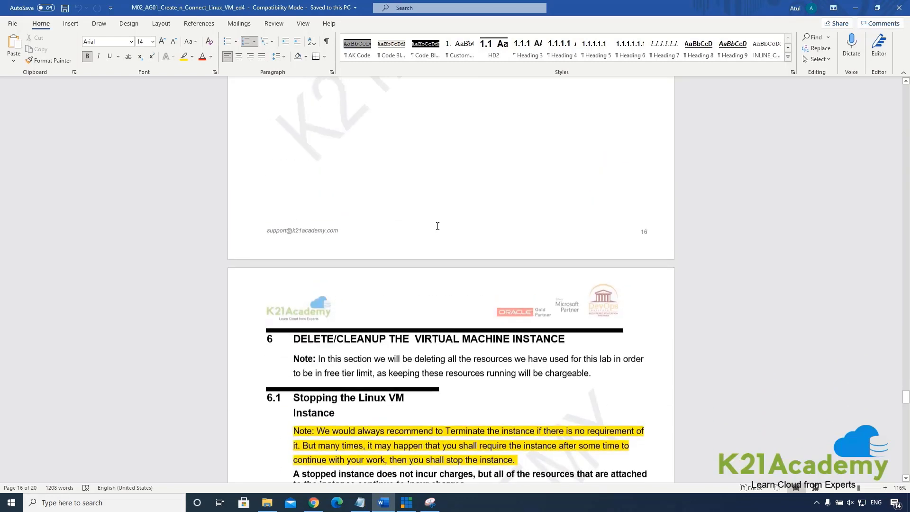
scroll(436, 229, down, 2)
scroll(355, 291, down, 5)
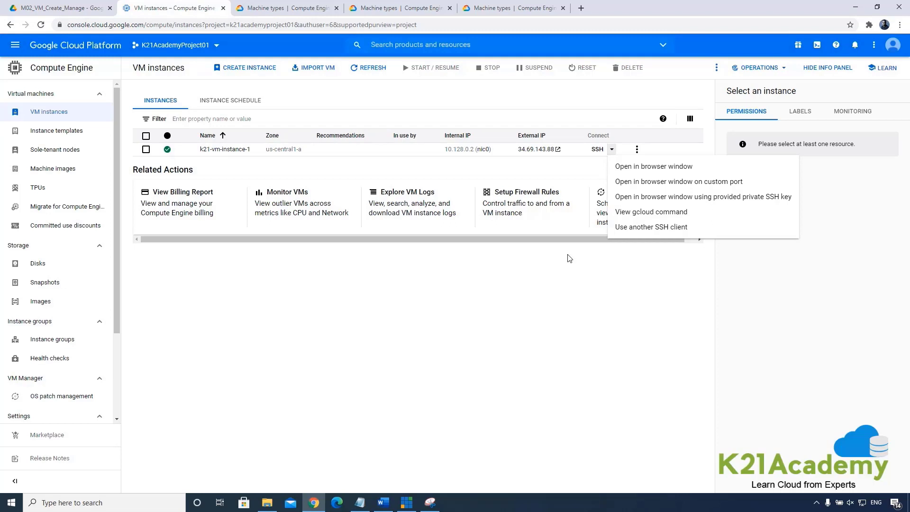
Step: In Chrome, open an SSH session to k21-vm-instance-1 in a browser window, reposition the window and run hostname
click(530, 188)
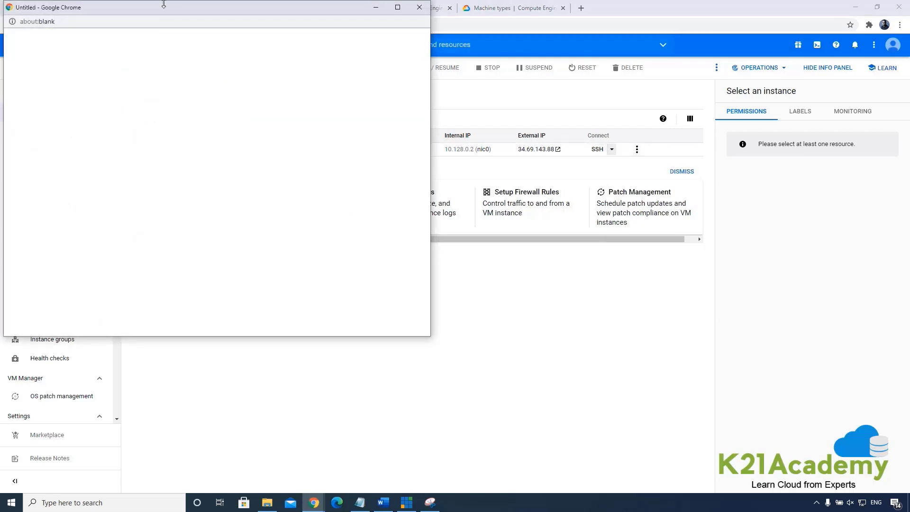
drag(164, 11, 380, 73)
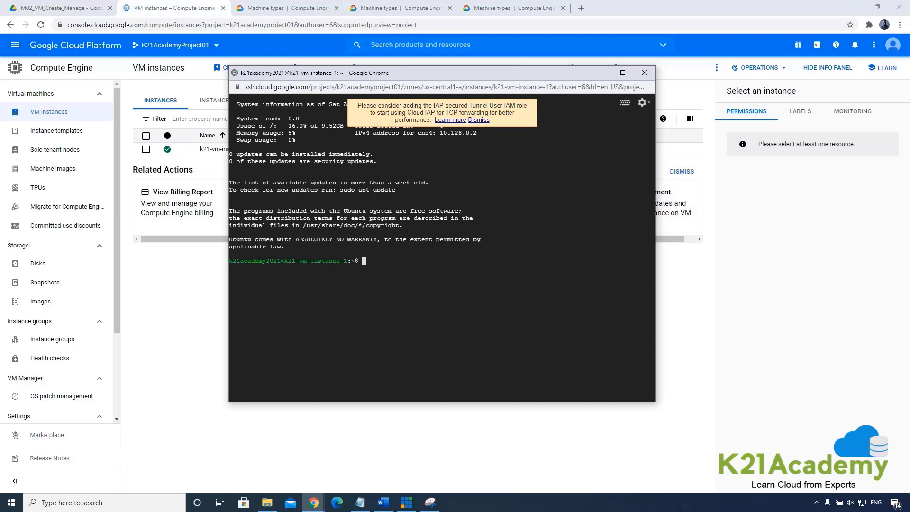
text(hostname)
key(Return)
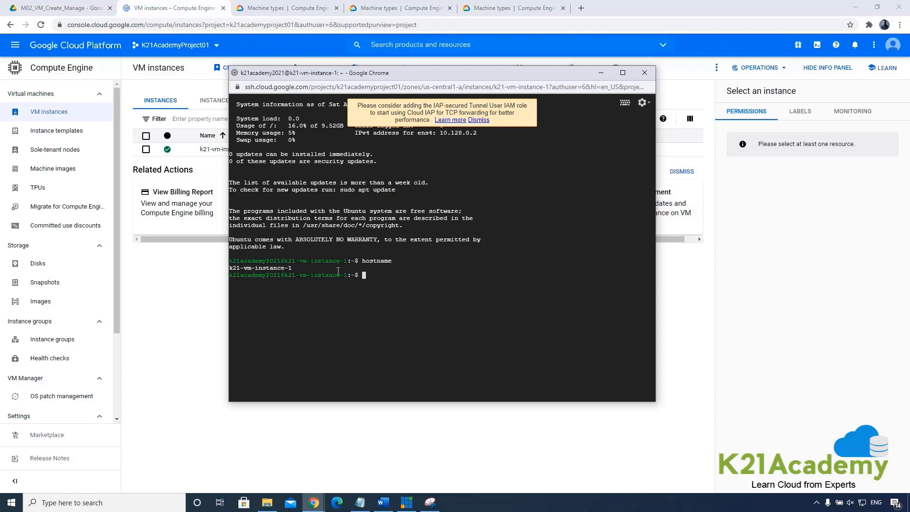
Step: Switch to the root user with sudo su -, and exit both the root shell and the SSH session
text(sudo s)
text(u -)
key(Return)
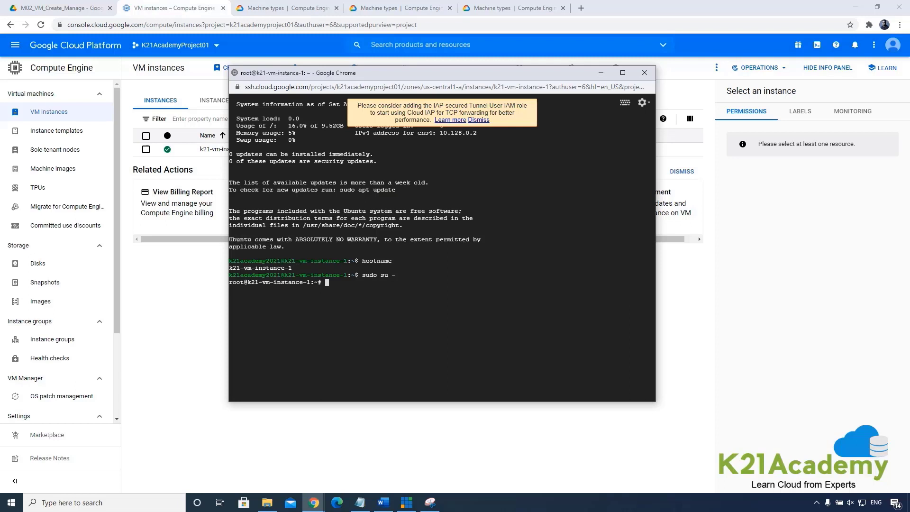
text(exit)
key(Return)
text(exit)
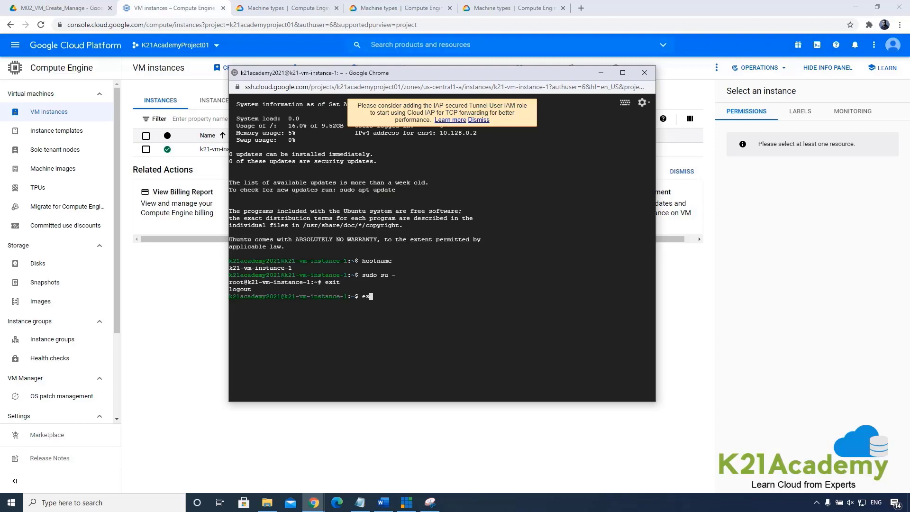
key(Return)
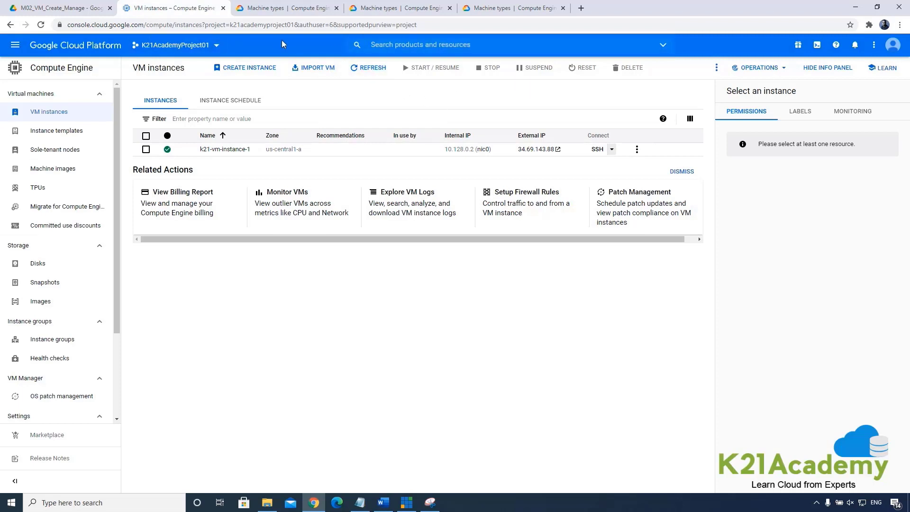
Step: Open the details of k21-vm-instance-1 and examine its machine type, network interfaces, firewall and boot disk settings
click(147, 149)
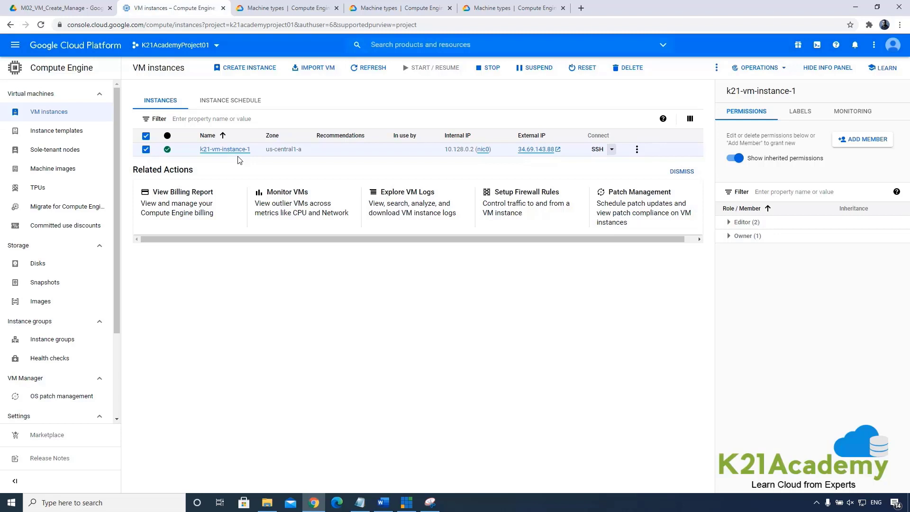
click(240, 151)
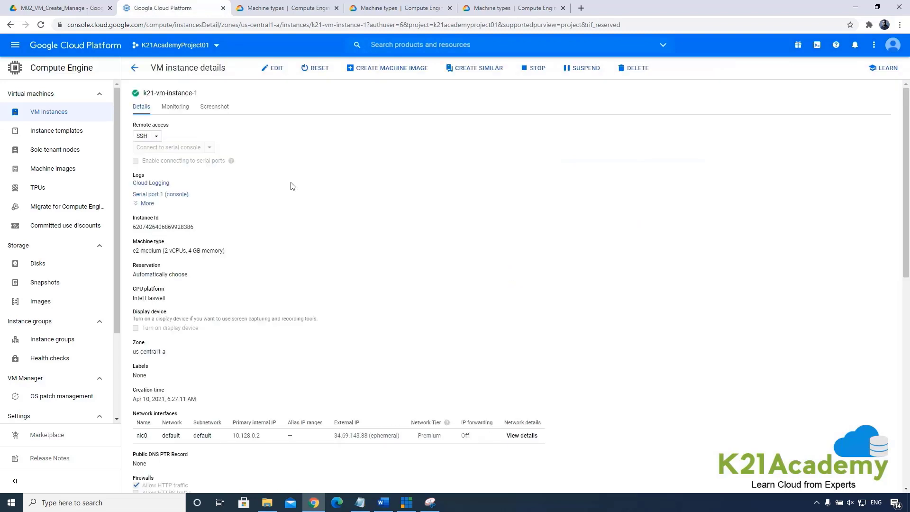
scroll(243, 283, down, 4)
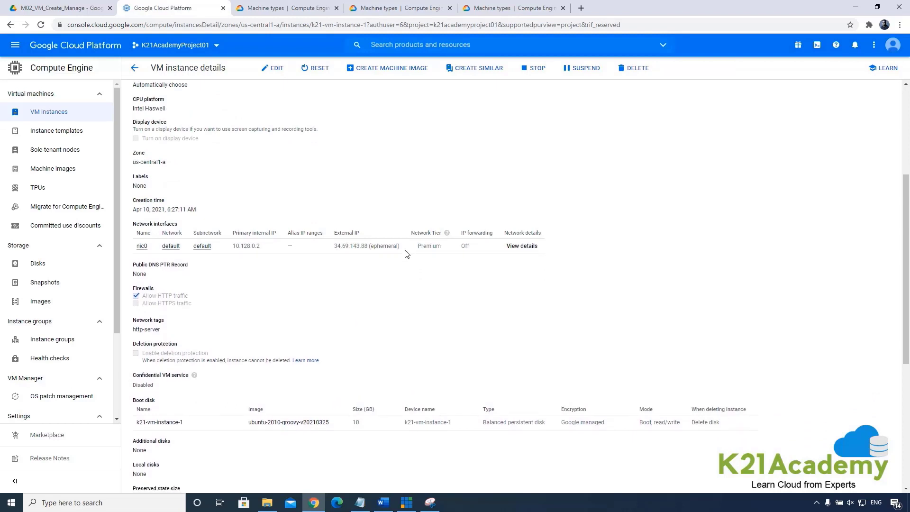
mouse_move(342, 249)
scroll(335, 339, down, 2)
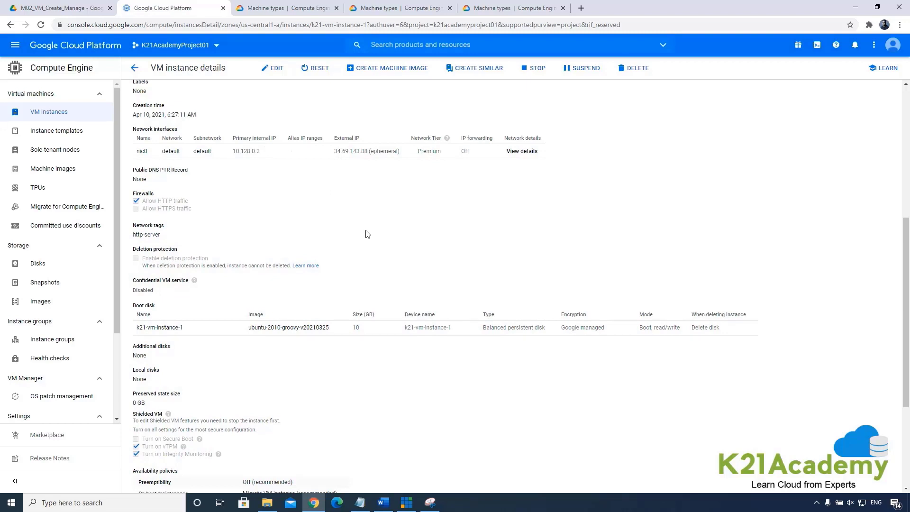
scroll(367, 234, up, 6)
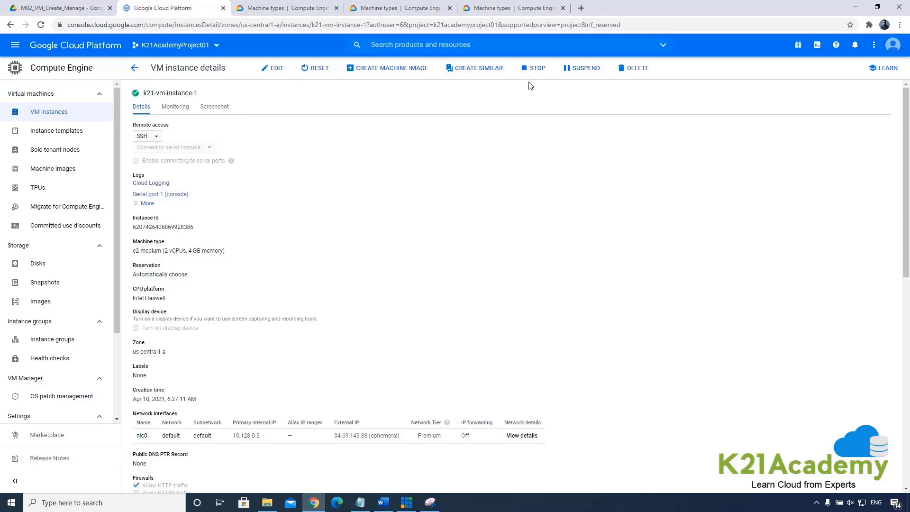
scroll(454, 267, down, 2)
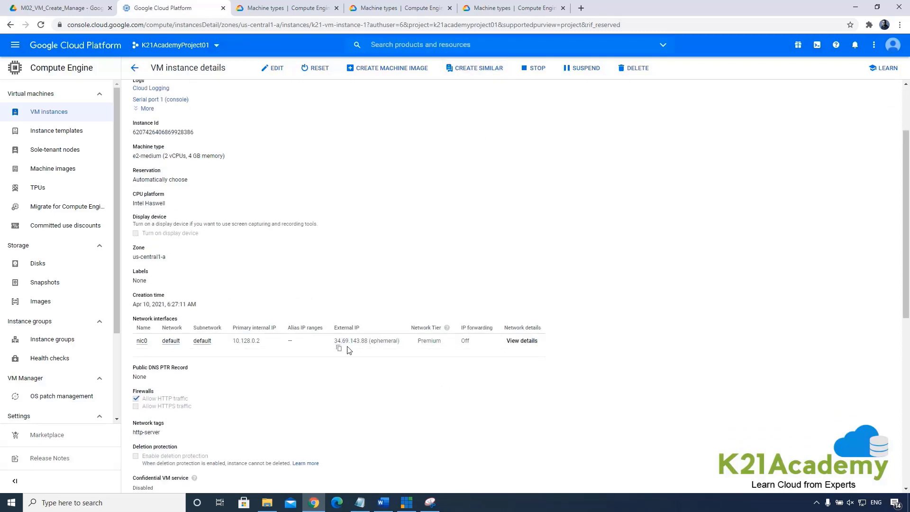
scroll(366, 359, down, 2)
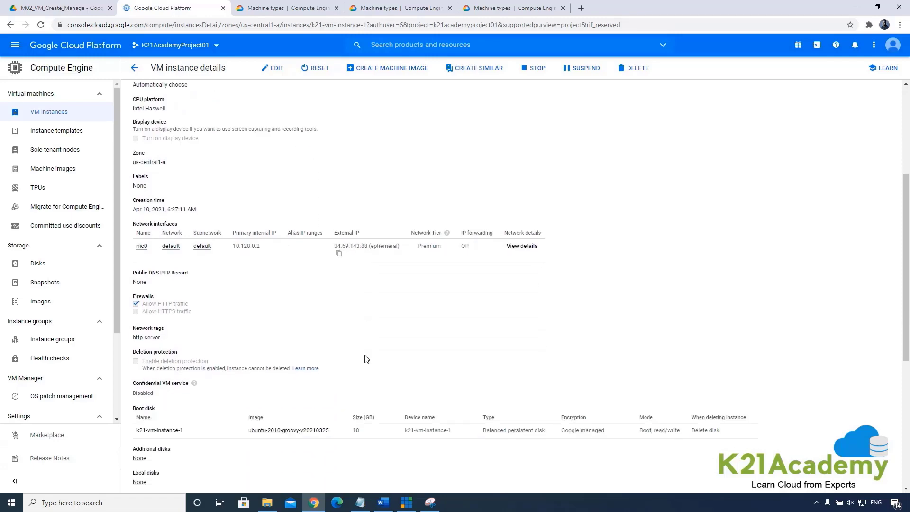
scroll(363, 342, down, 3)
scroll(357, 300, up, 7)
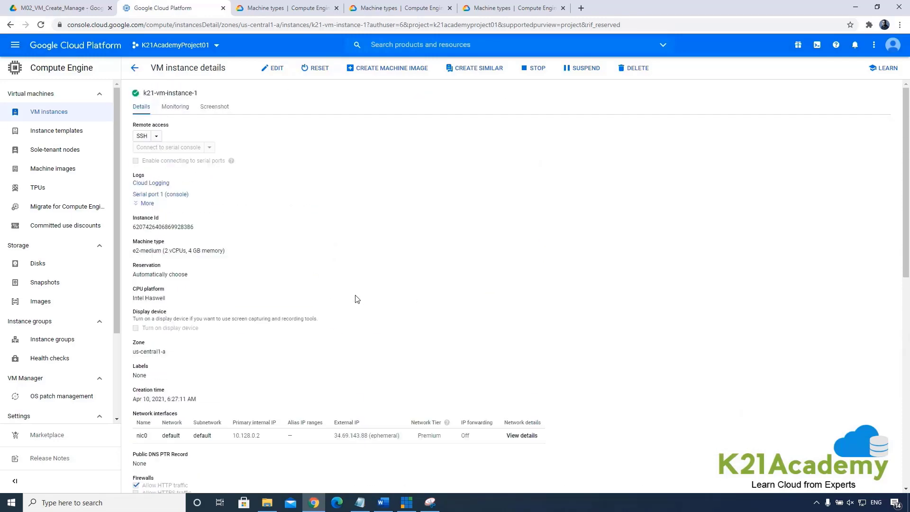
Step: Delete k21-vm-instance-1 together with its boot disk and refresh the VM instances list
click(635, 70)
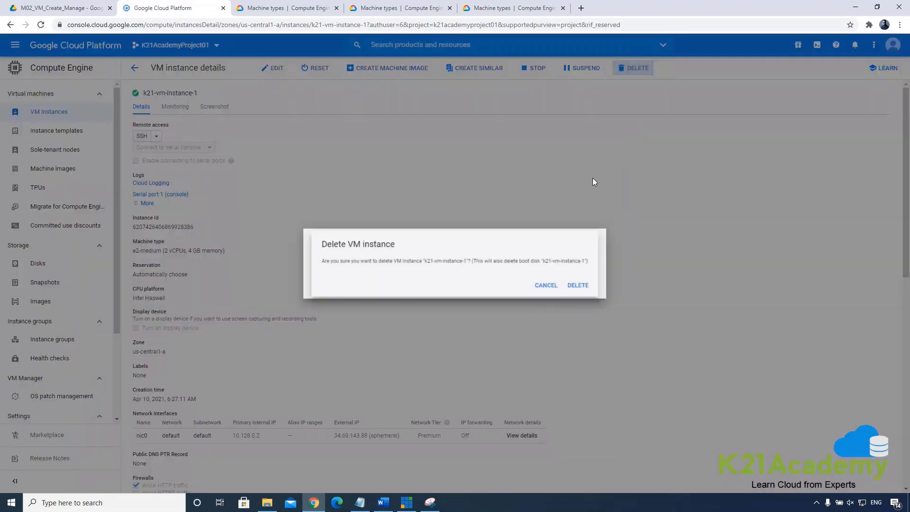
click(603, 294)
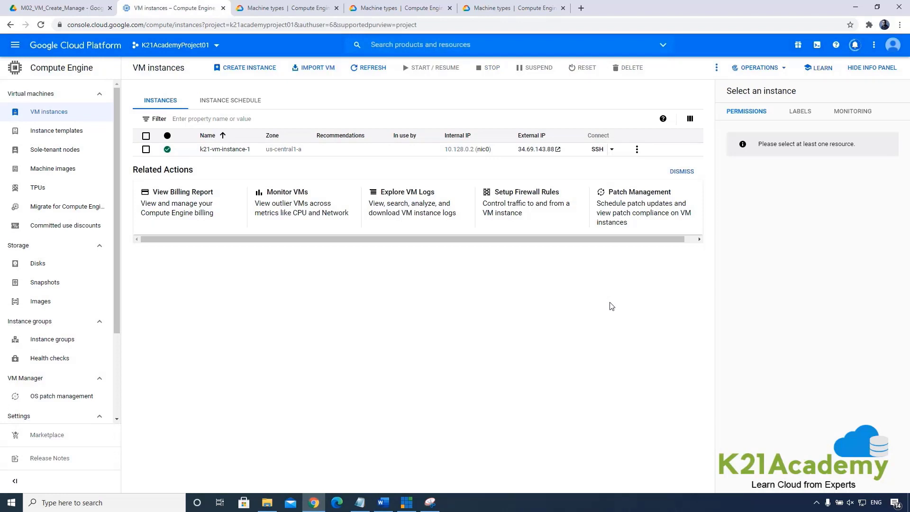
click(359, 72)
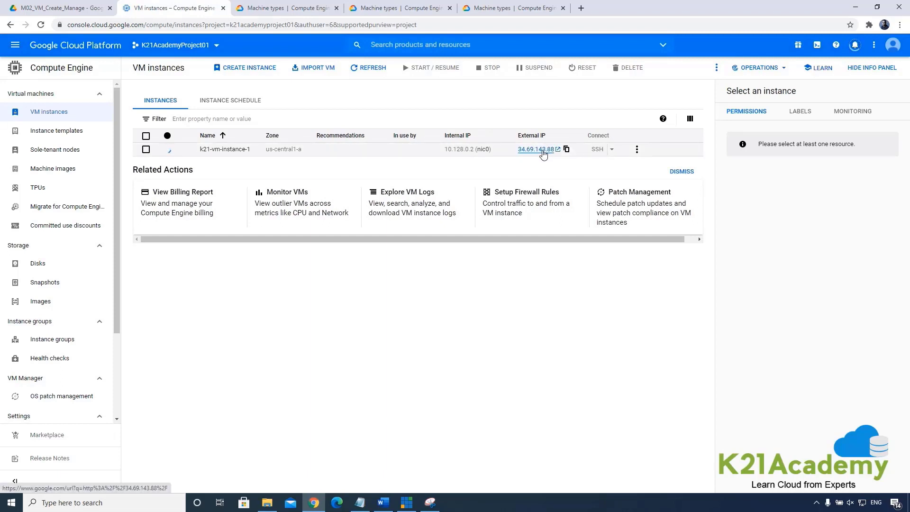
Step: Check the Disks page and the notifications for the deletion, and return to the VM instances list
click(78, 269)
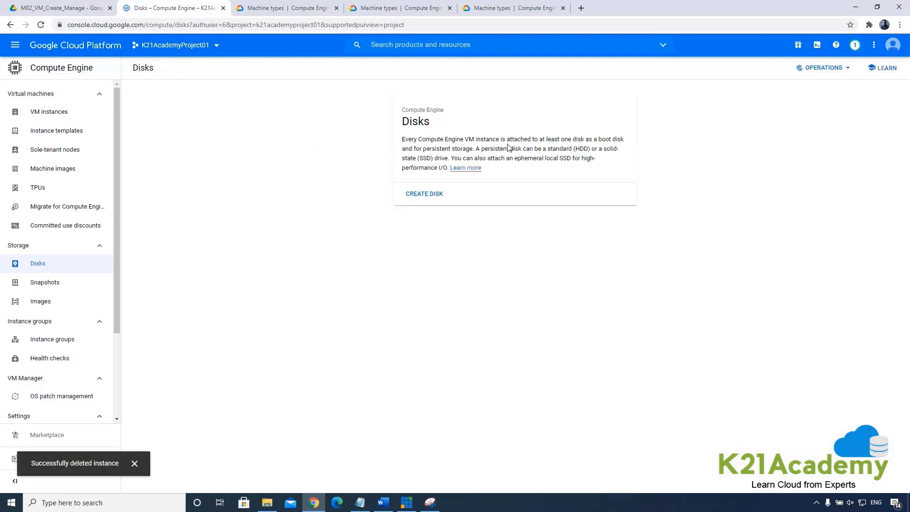
click(855, 45)
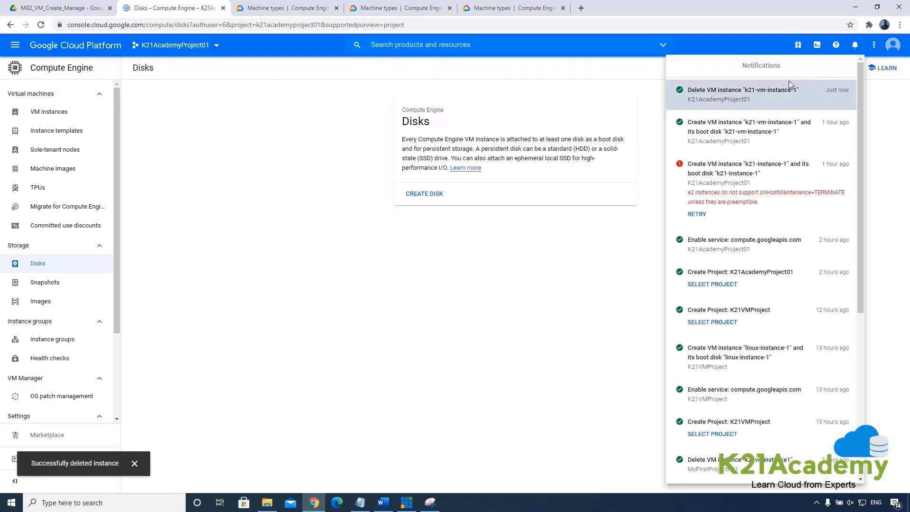
click(54, 119)
click(60, 113)
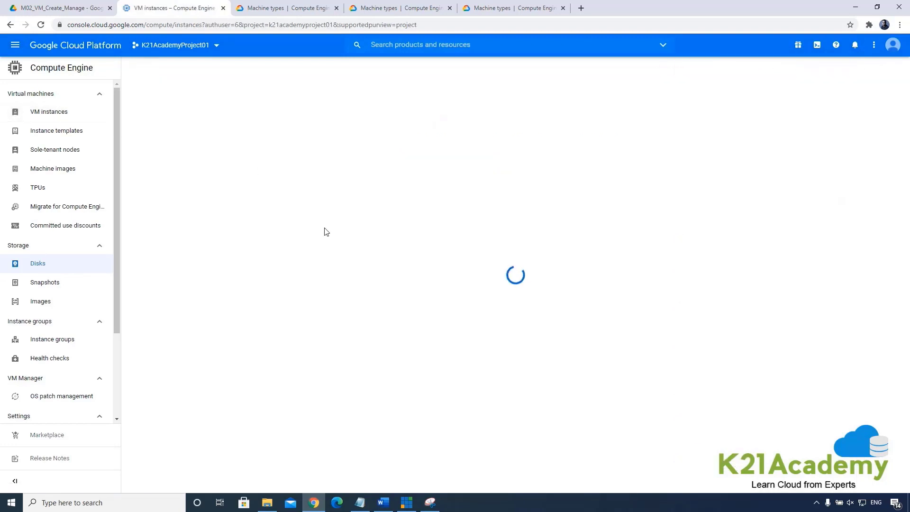
Step: Switch to the Word guide and review the sections on stopping and deleting the Linux VM through to Troubleshooting
click(380, 502)
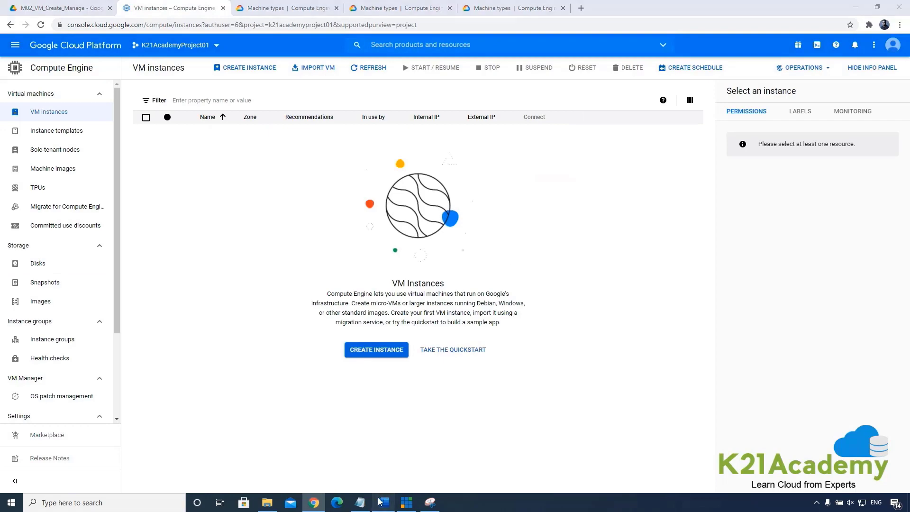
scroll(381, 314, down, 15)
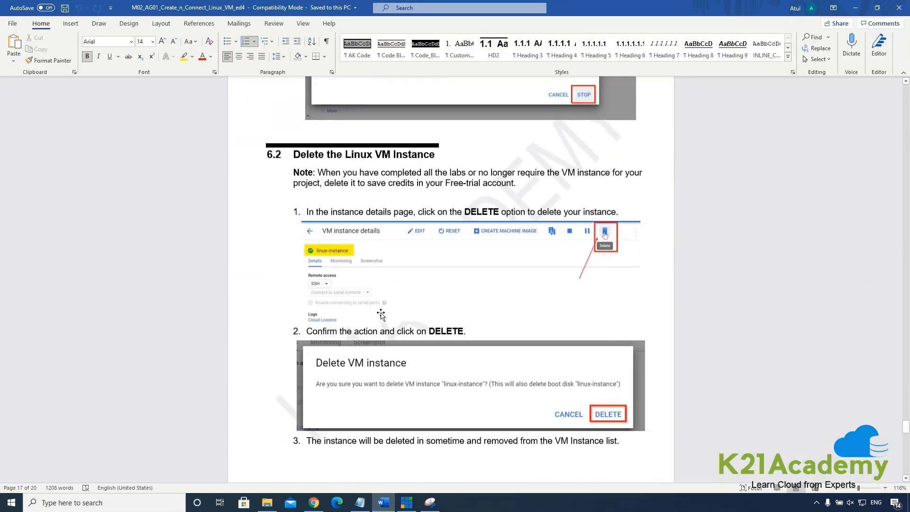
scroll(370, 265, down, 8)
scroll(358, 227, up, 6)
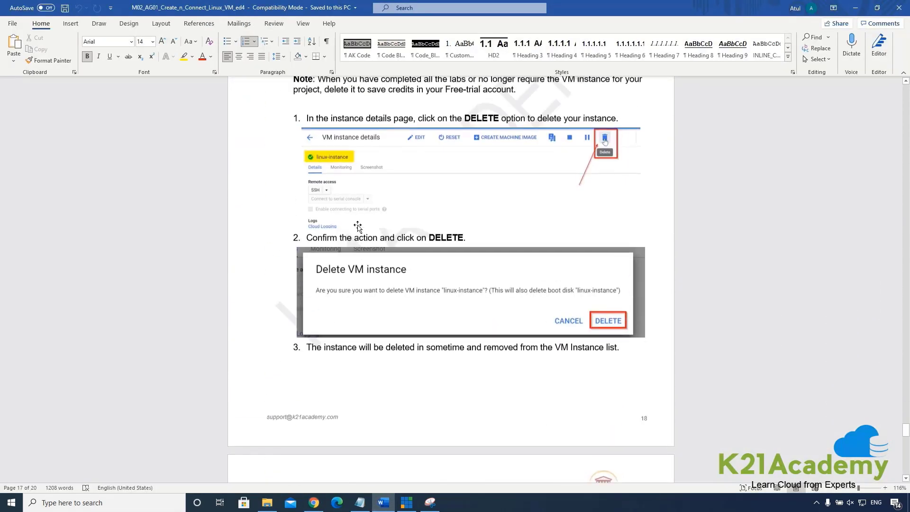
scroll(357, 228, up, 8)
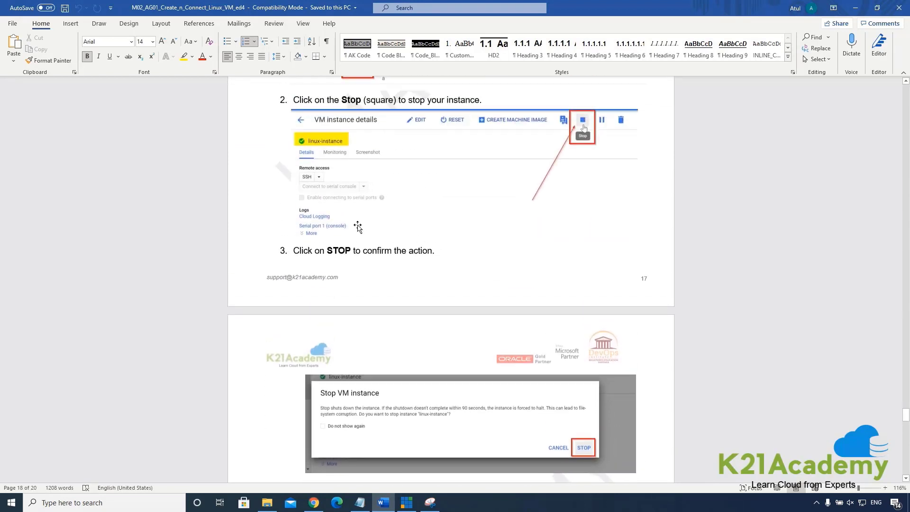
scroll(448, 274, down, 3)
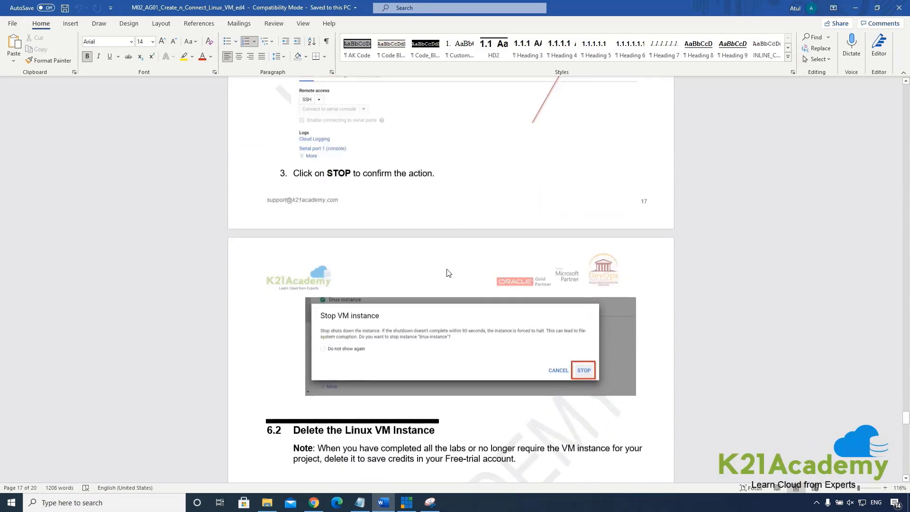
scroll(448, 273, down, 8)
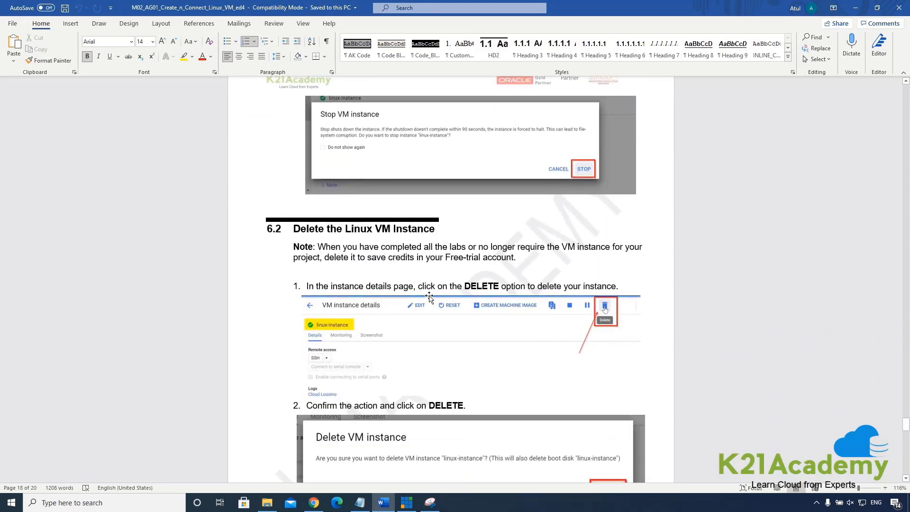
scroll(429, 297, down, 15)
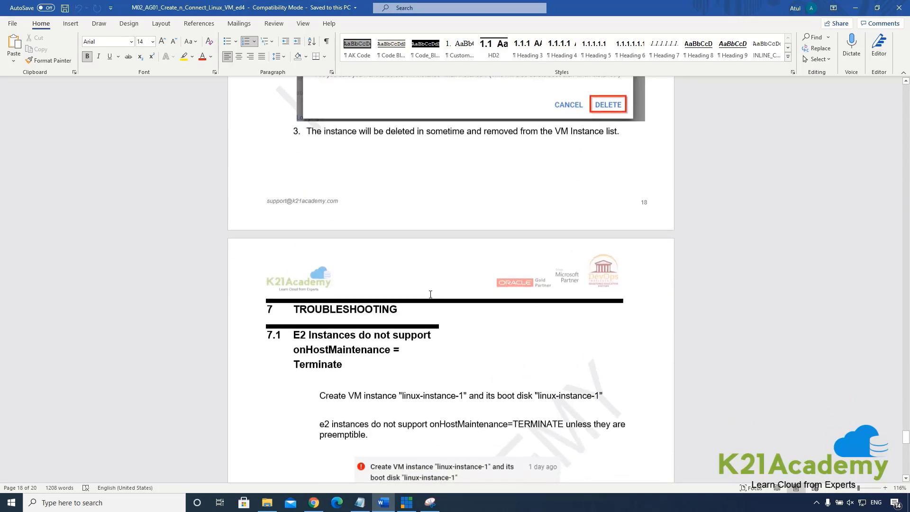
scroll(431, 294, down, 3)
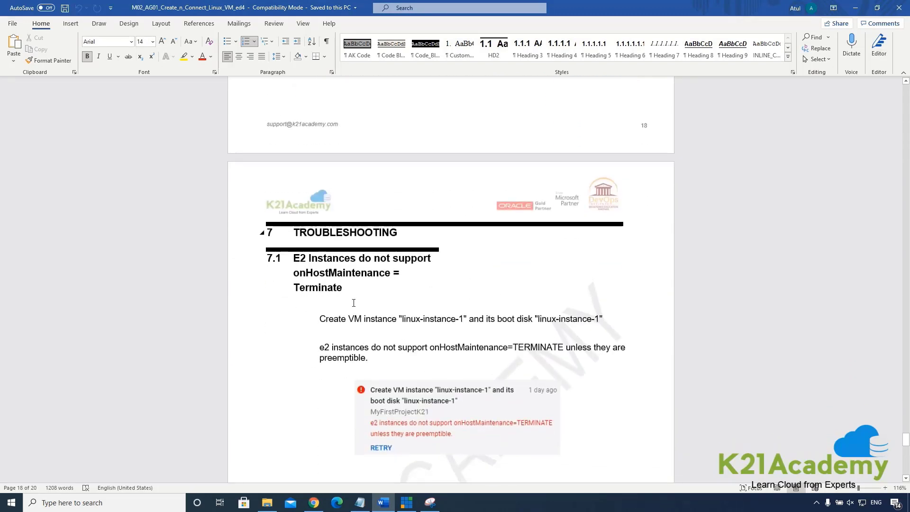
Step: Go back to the start of the Word guide and review its cover page and table of contents
drag(907, 443, 907, 84)
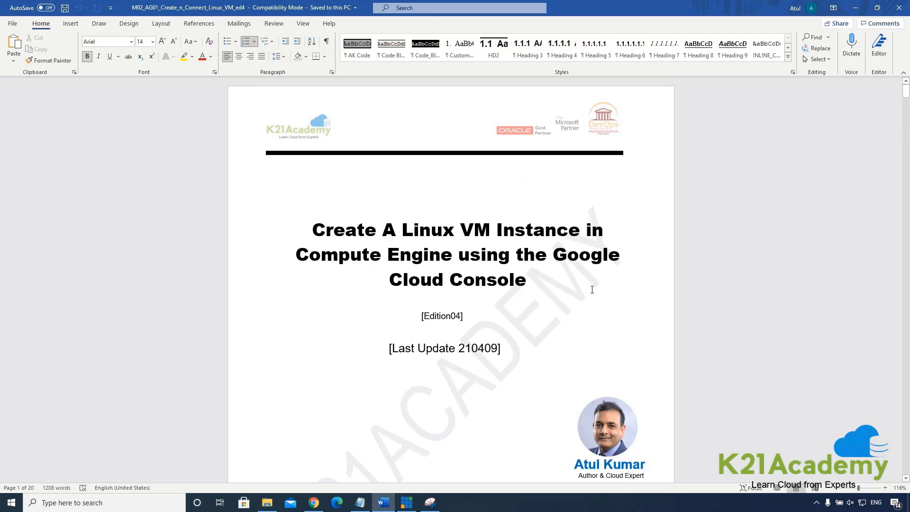
scroll(592, 289, down, 3)
scroll(585, 294, down, 8)
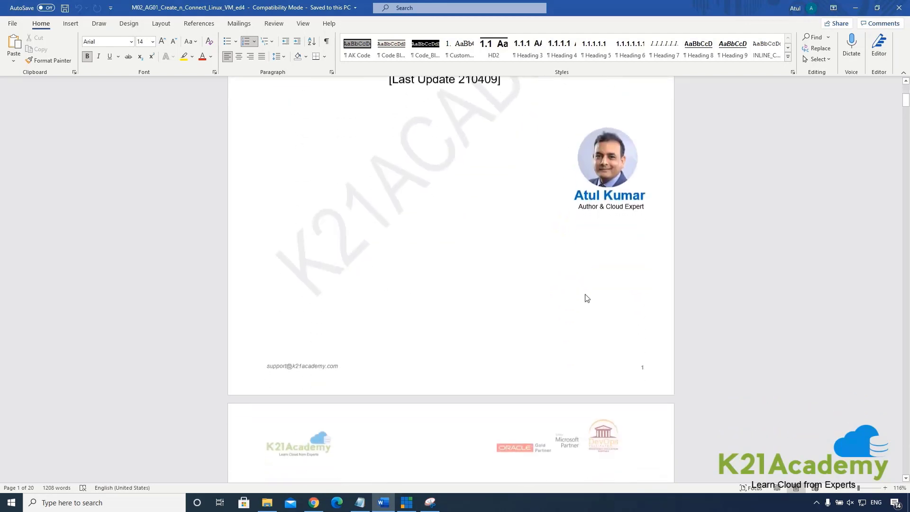
scroll(583, 296, down, 3)
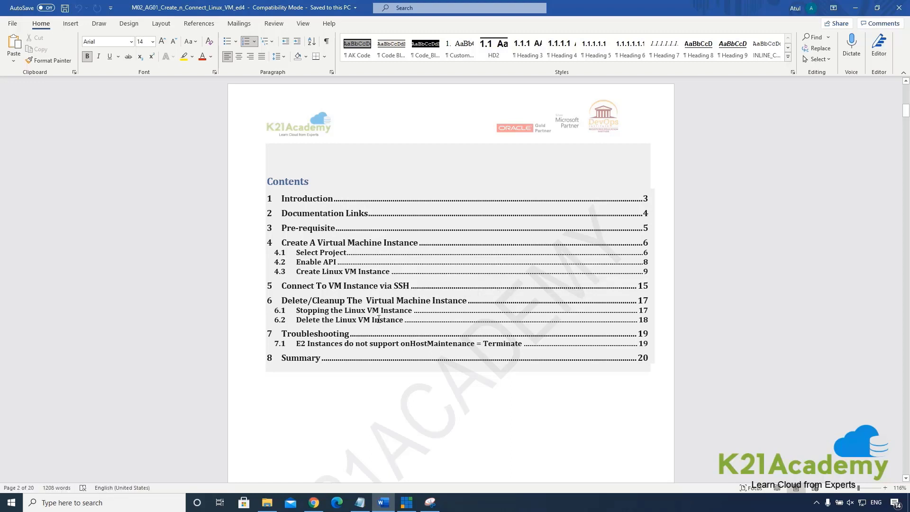
click(460, 431)
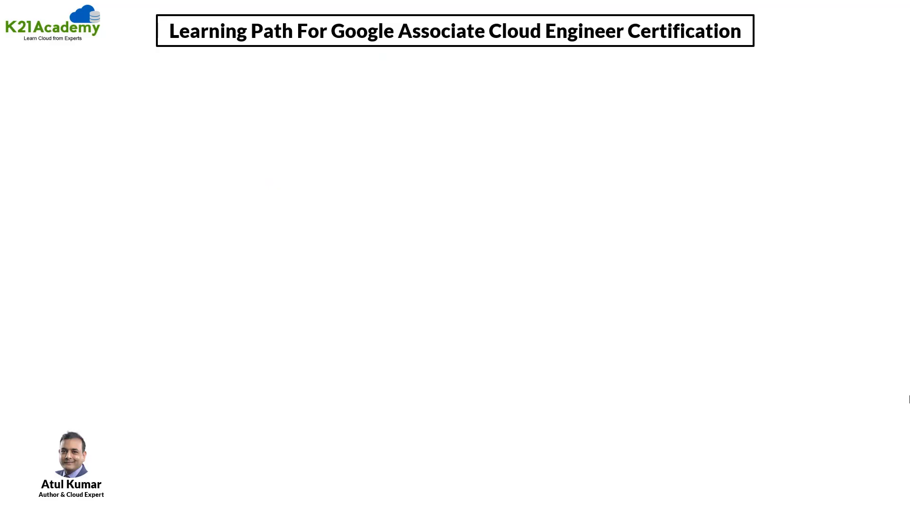